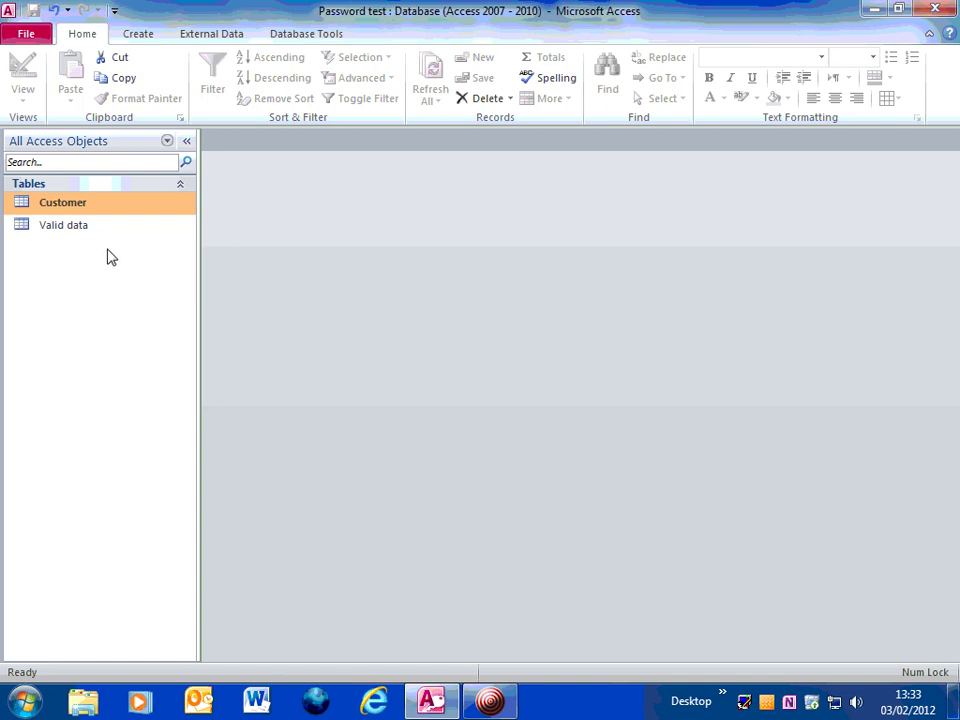
Open the Valid data table to review its fields and records, and close it
{"action": "double_click", "coordinate": [26, 229]}
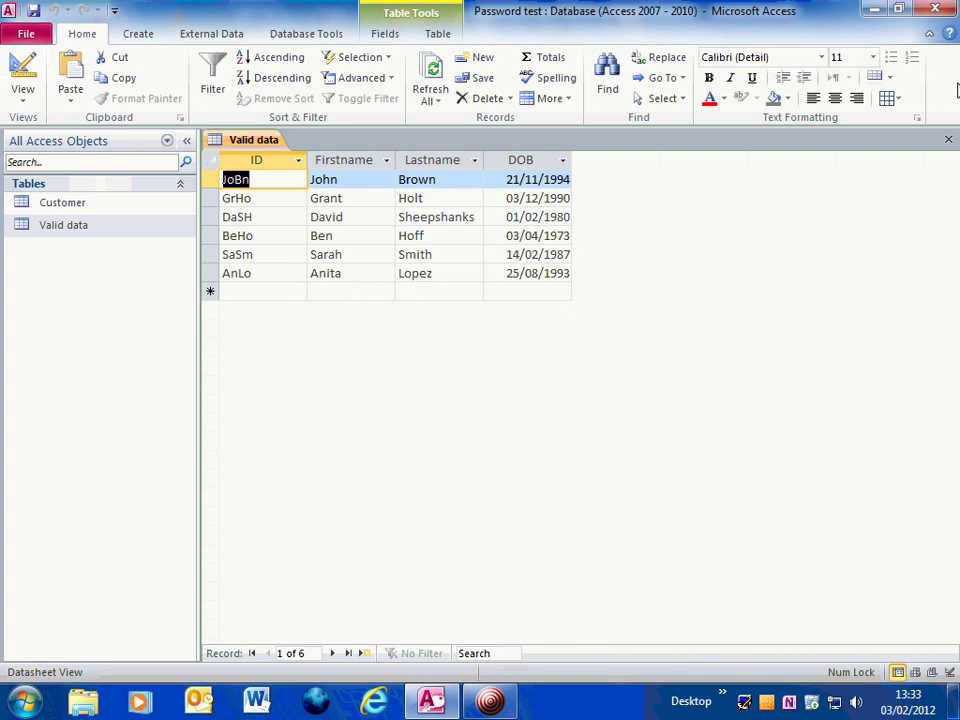
{"action": "left_click", "coordinate": [947, 140]}
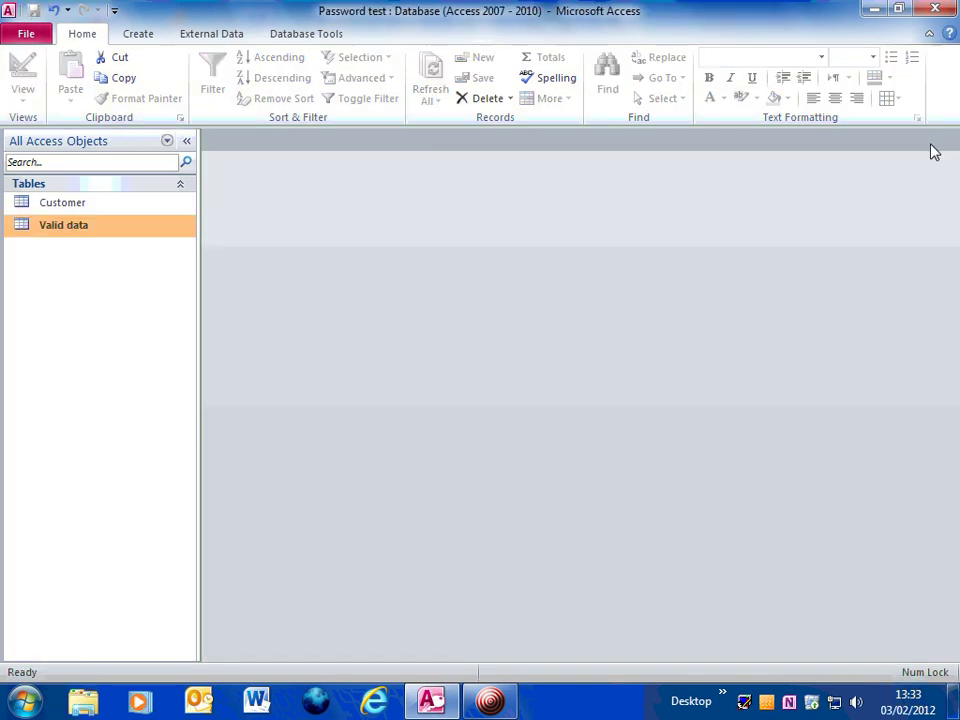
Open the Customer table in Design View and add a Text field named Username below DOB
{"action": "double_click", "coordinate": [26, 208]}
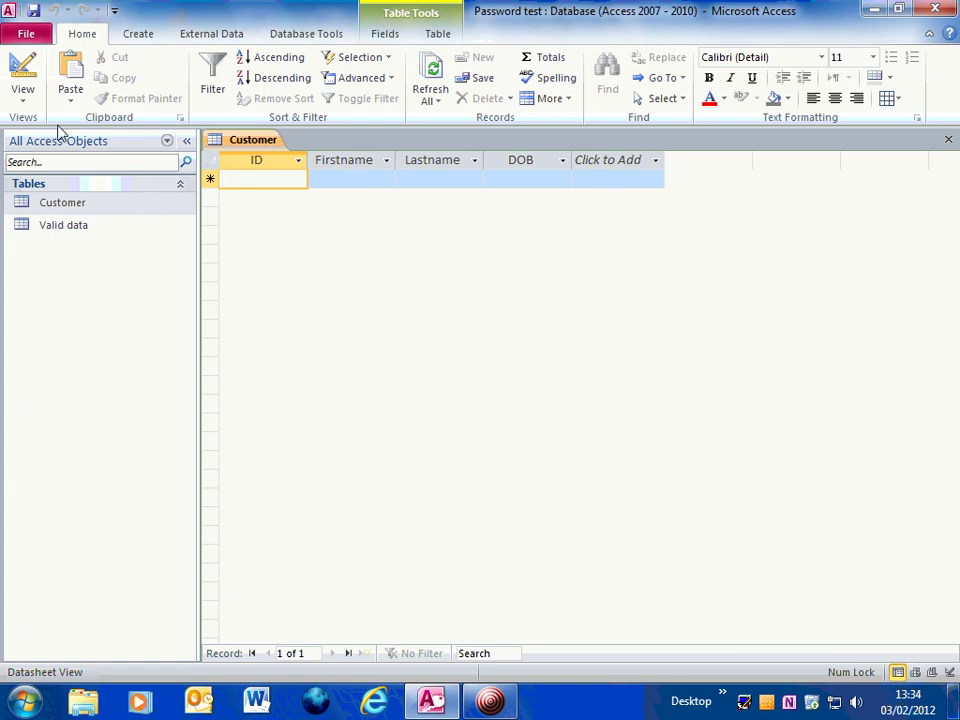
{"action": "left_click", "coordinate": [25, 78]}
{"action": "left_click", "coordinate": [284, 249]}
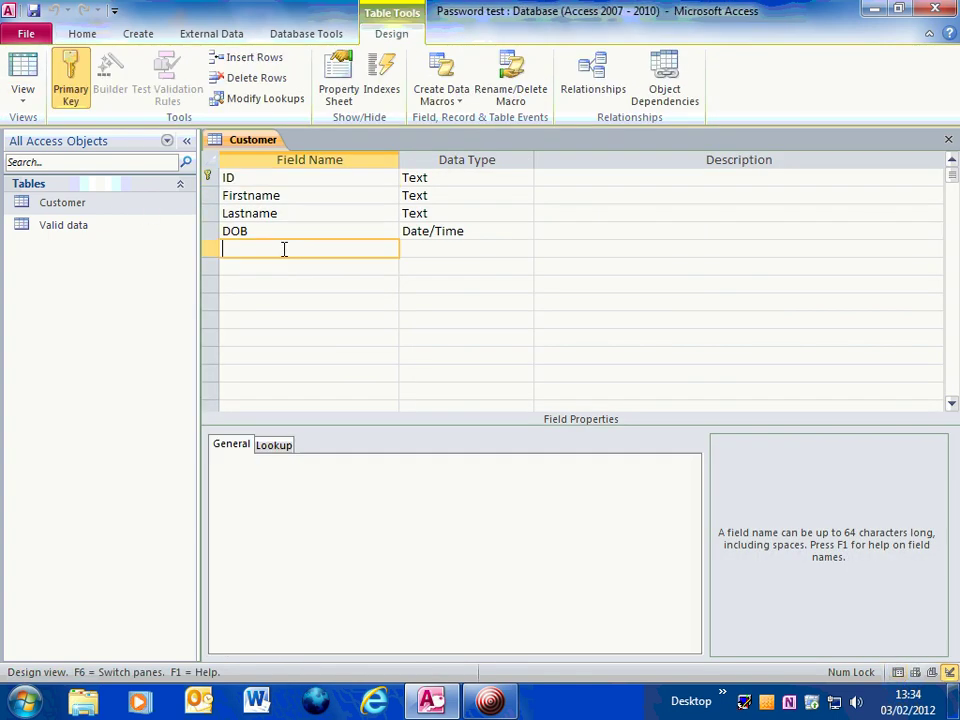
{"action": "type", "text": "Username"}
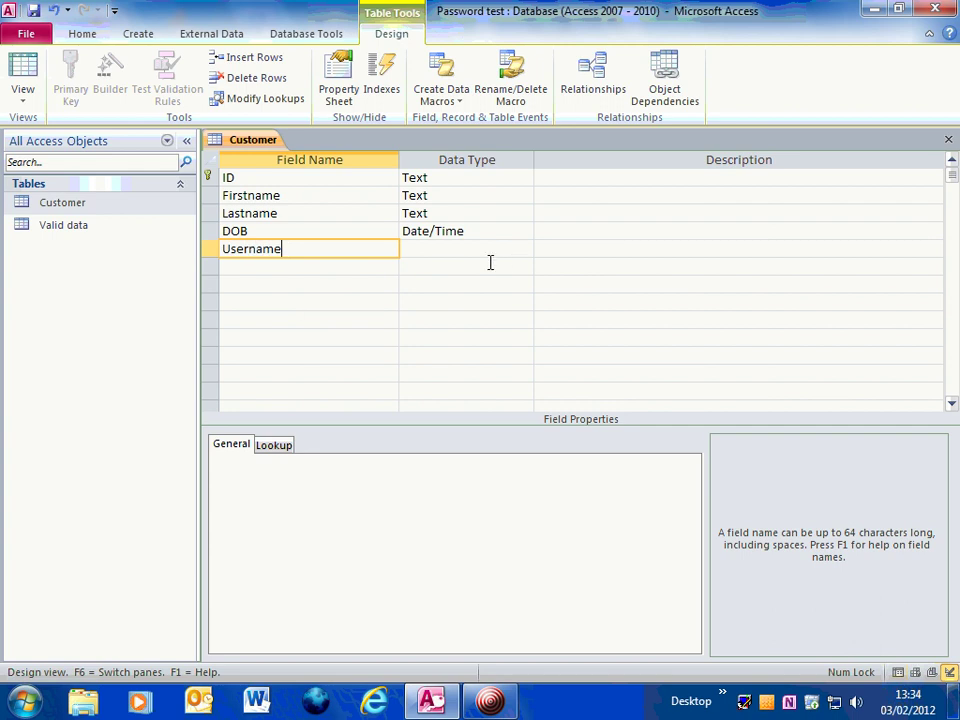
{"action": "key", "text": "Tab"}
Add a Text field named Password below Username, and close the Customer table with its design changes saved
{"action": "left_click", "coordinate": [315, 268]}
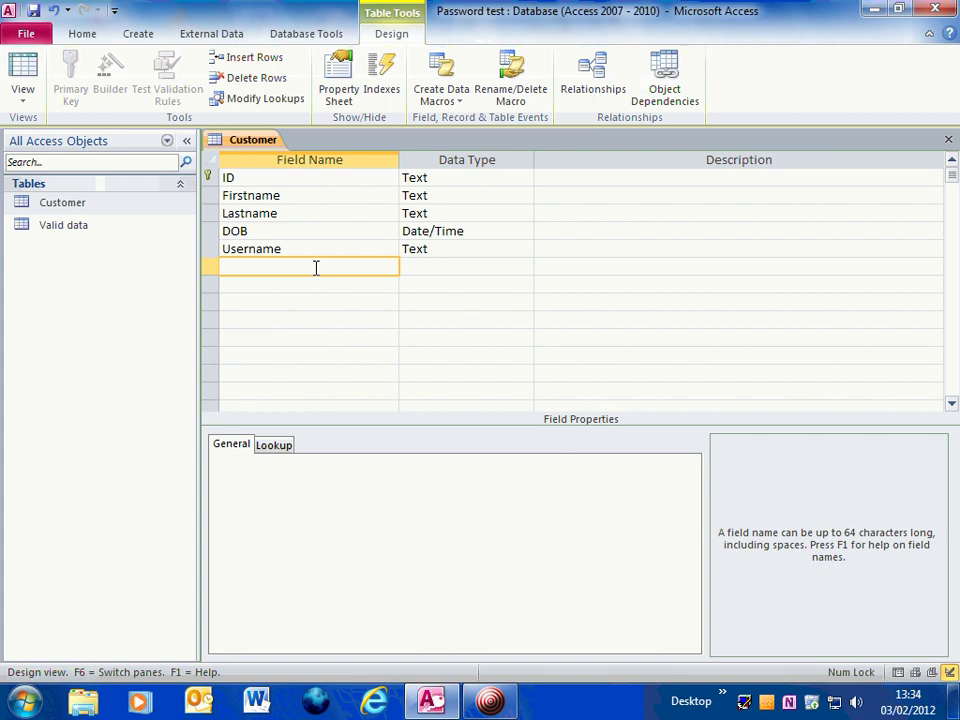
{"action": "type", "text": "Password"}
{"action": "left_click", "coordinate": [441, 266]}
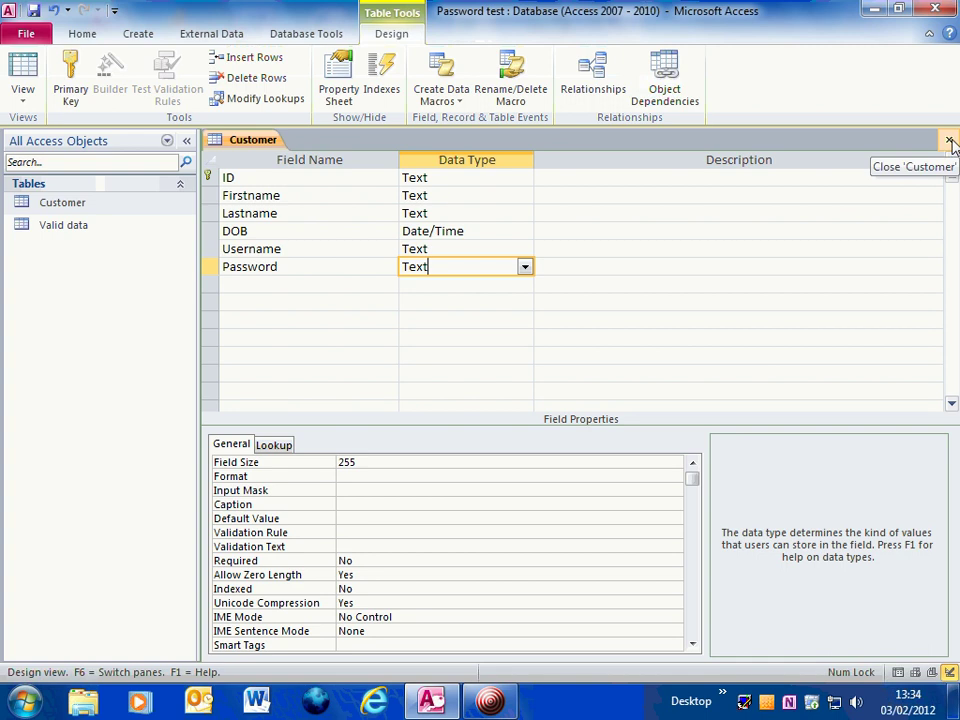
{"action": "left_click", "coordinate": [950, 142]}
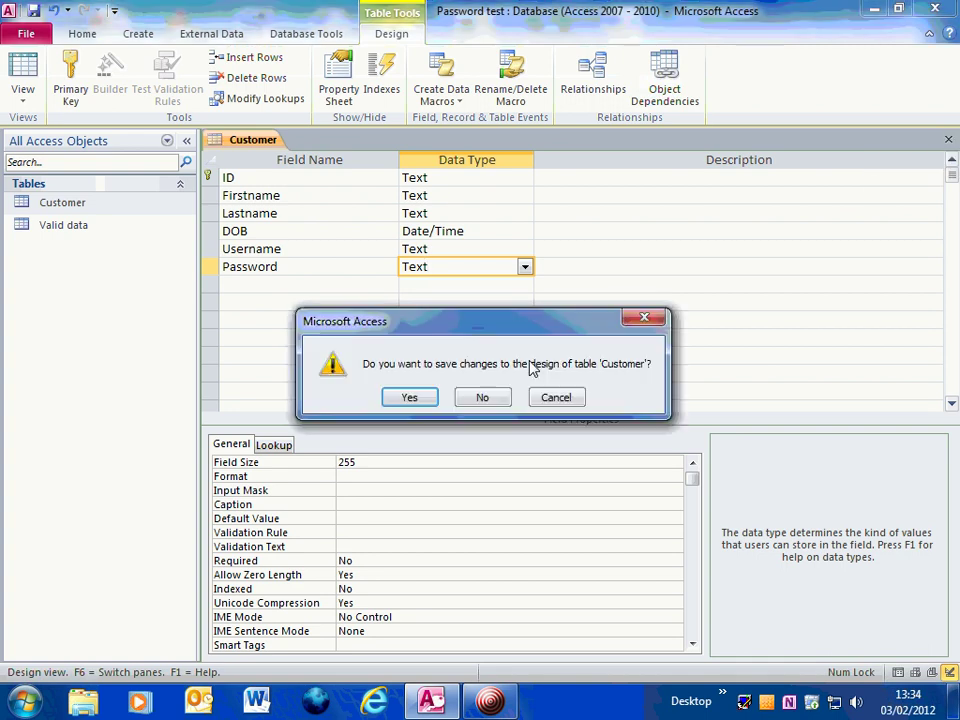
{"action": "left_click", "coordinate": [406, 396]}
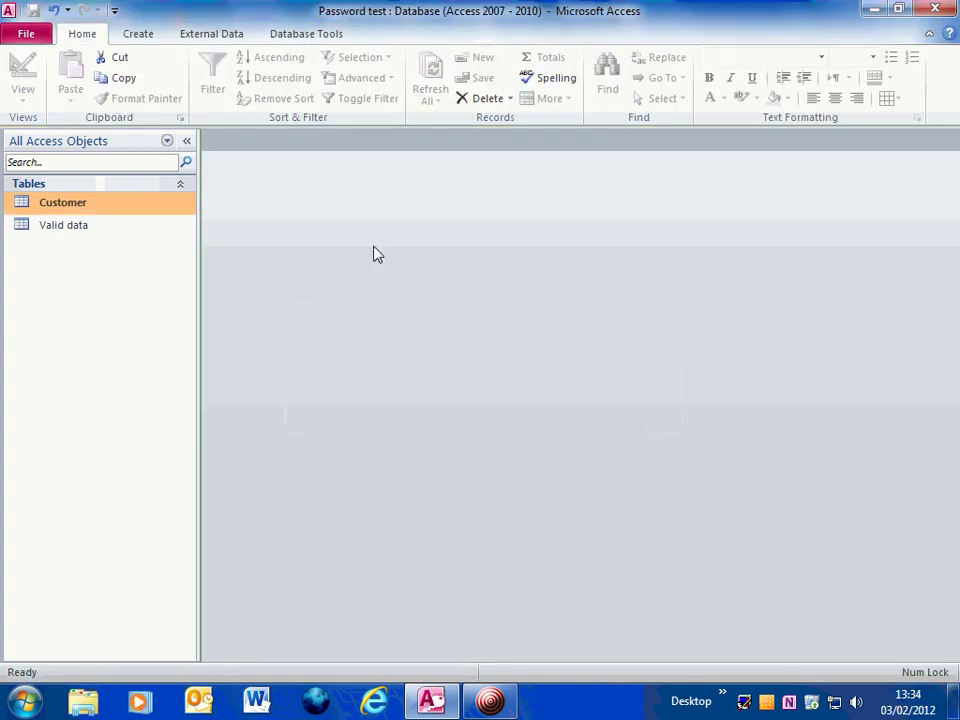
Check the Username and Password columns in the Customer table and the records in Valid data, closing each table
{"action": "double_click", "coordinate": [44, 212]}
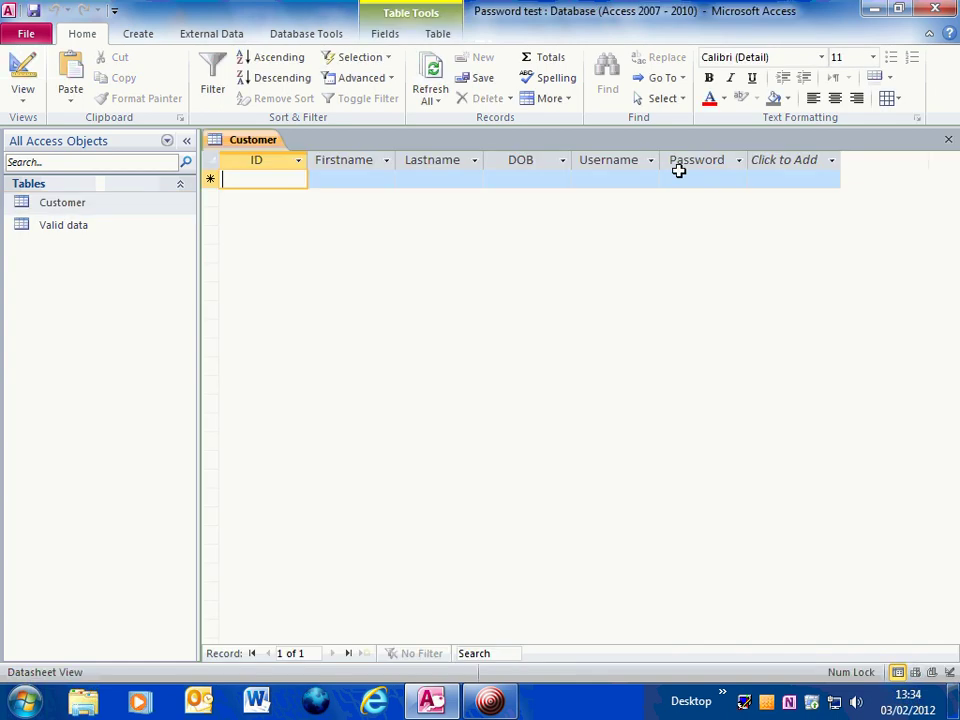
{"action": "left_click", "coordinate": [614, 161]}
{"action": "left_click", "coordinate": [729, 163]}
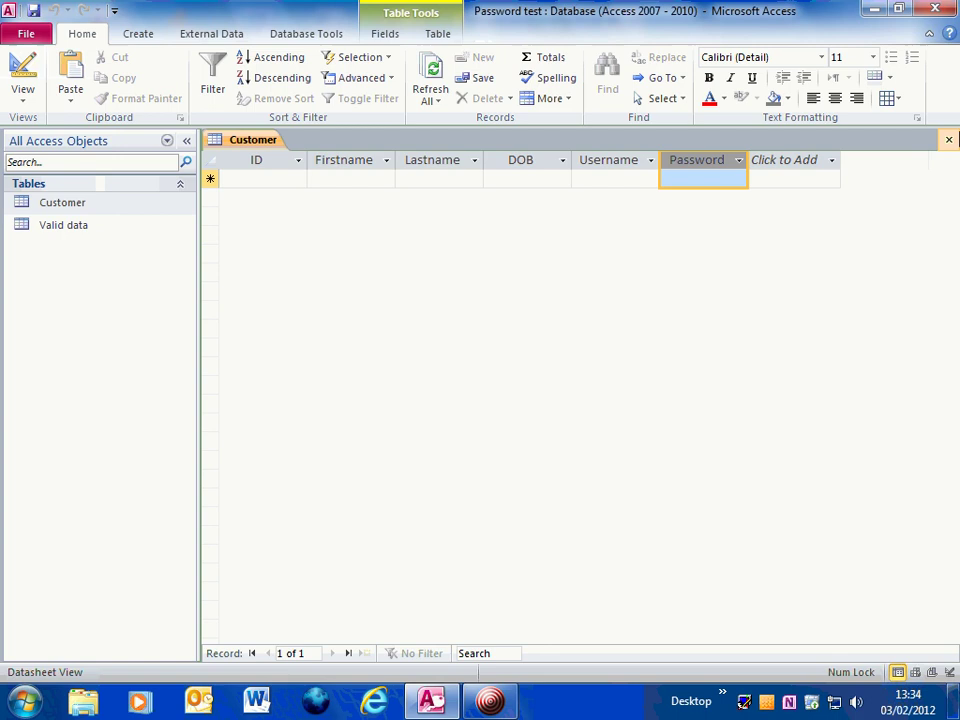
{"action": "left_click", "coordinate": [949, 141]}
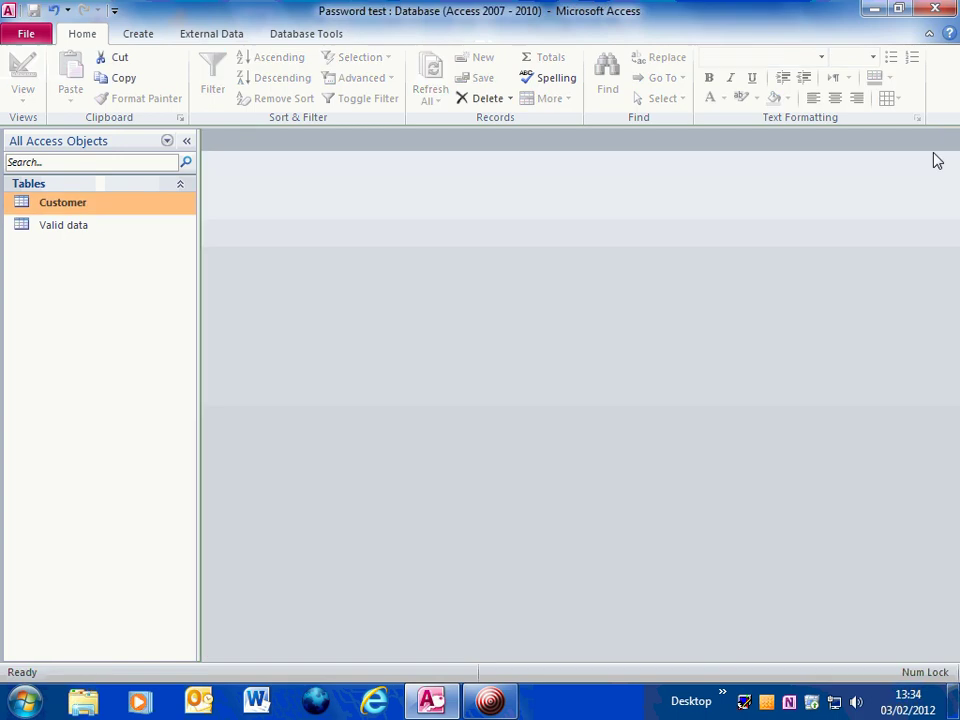
{"action": "double_click", "coordinate": [48, 232]}
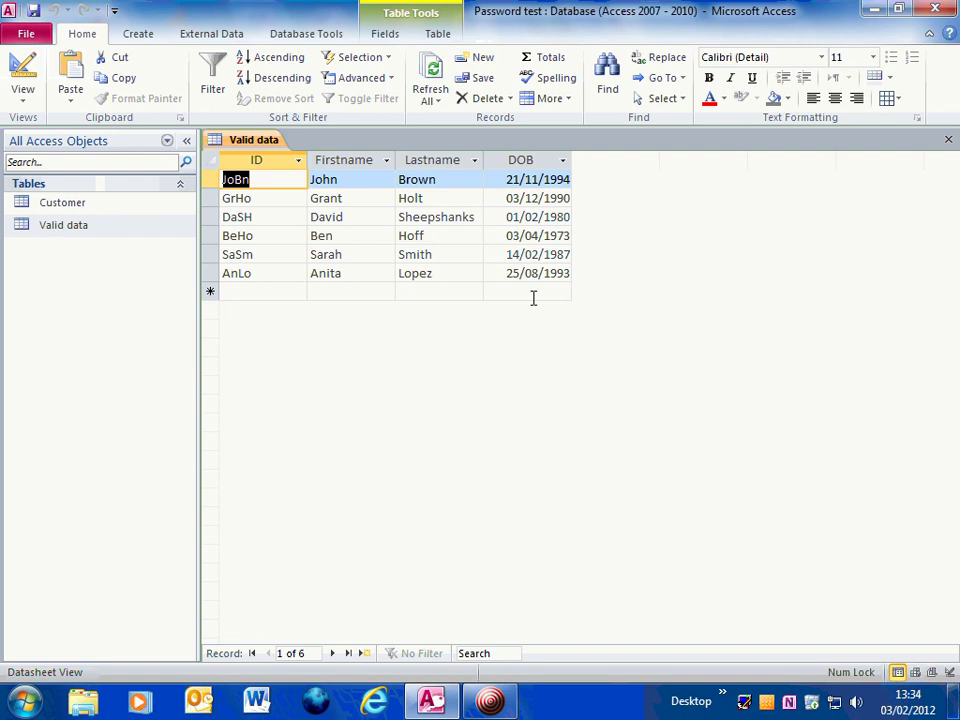
{"action": "left_click", "coordinate": [950, 141]}
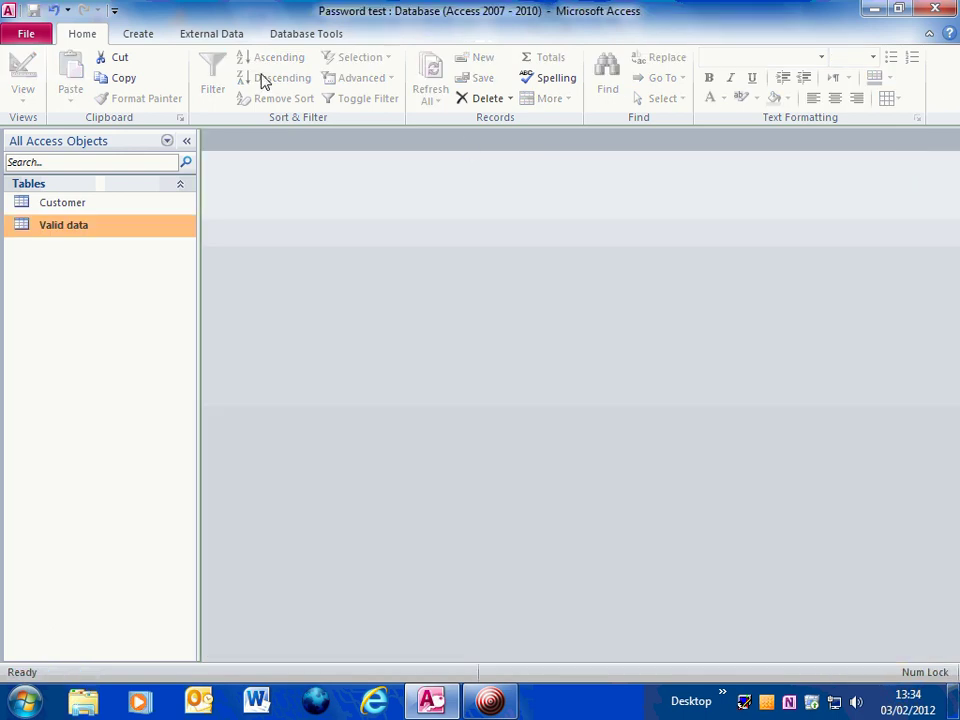
Create a new query in Design View based on the Valid data table
{"action": "left_click", "coordinate": [140, 35]}
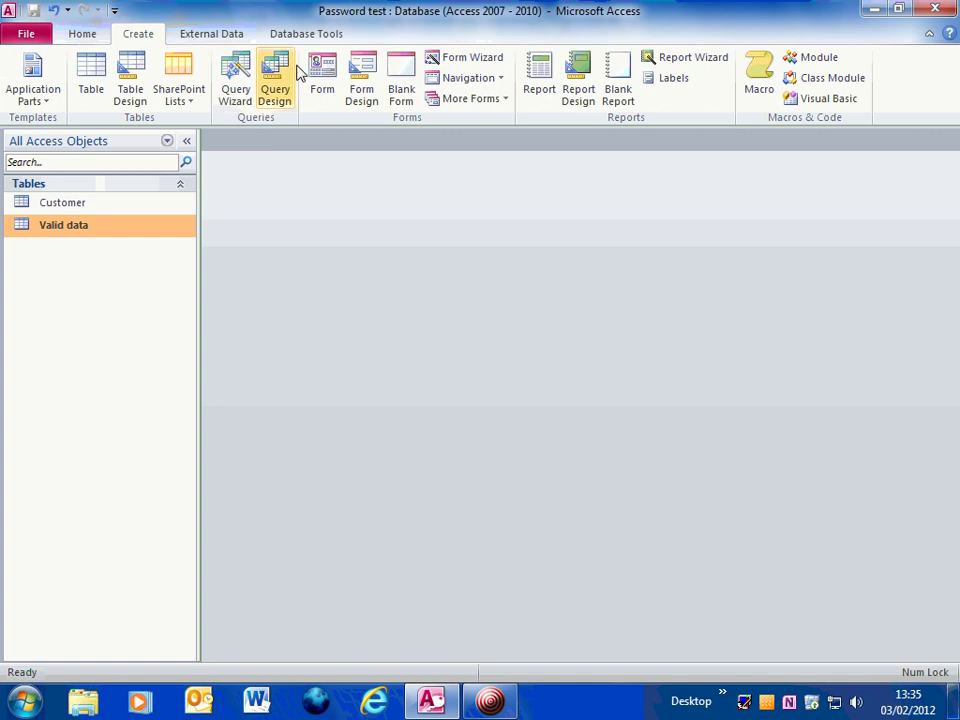
{"action": "left_click", "coordinate": [276, 86]}
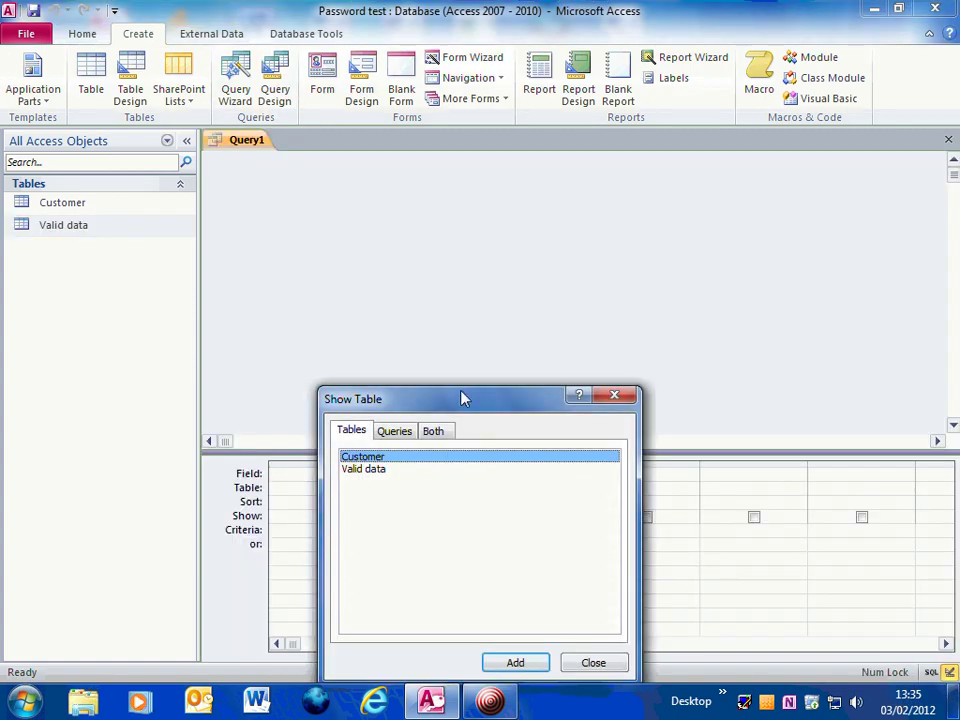
{"action": "left_click_drag", "start_coordinate": [466, 402], "coordinate": [493, 264]}
{"action": "left_click", "coordinate": [400, 331]}
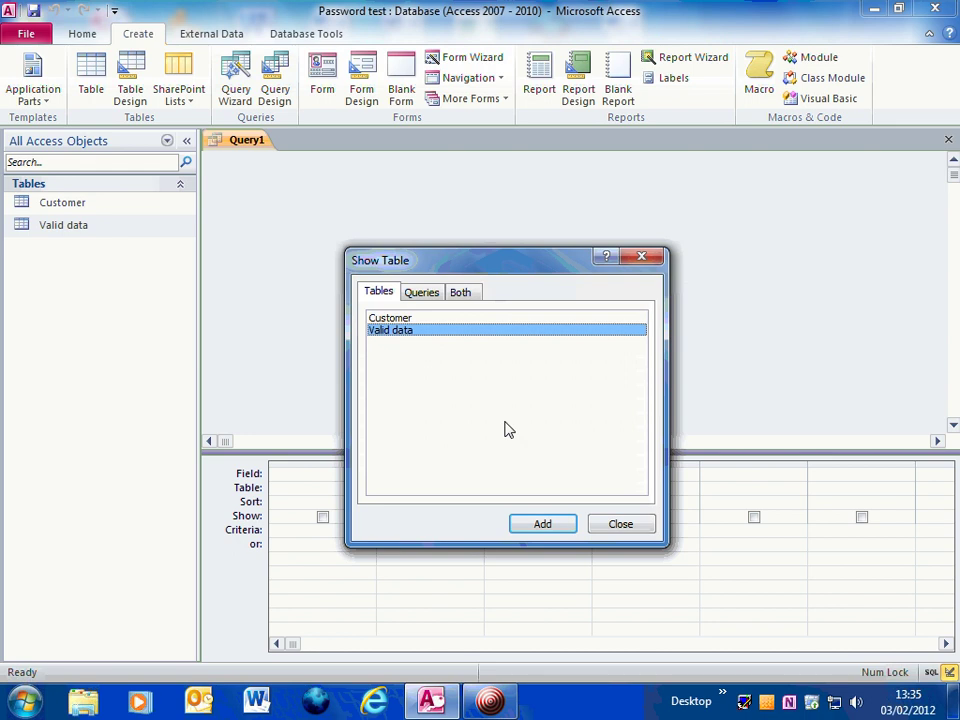
{"action": "left_click", "coordinate": [551, 523]}
{"action": "left_click", "coordinate": [620, 522]}
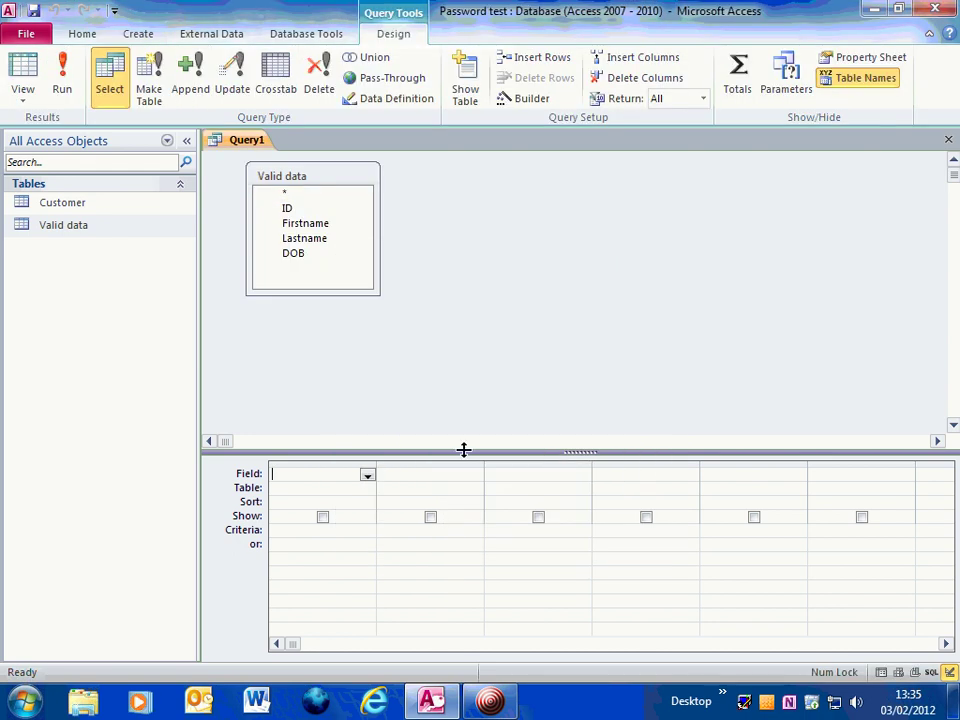
Add the ID, Firstname, Lastname and DOB fields from Valid data to the query grid
{"action": "left_click", "coordinate": [288, 208]}
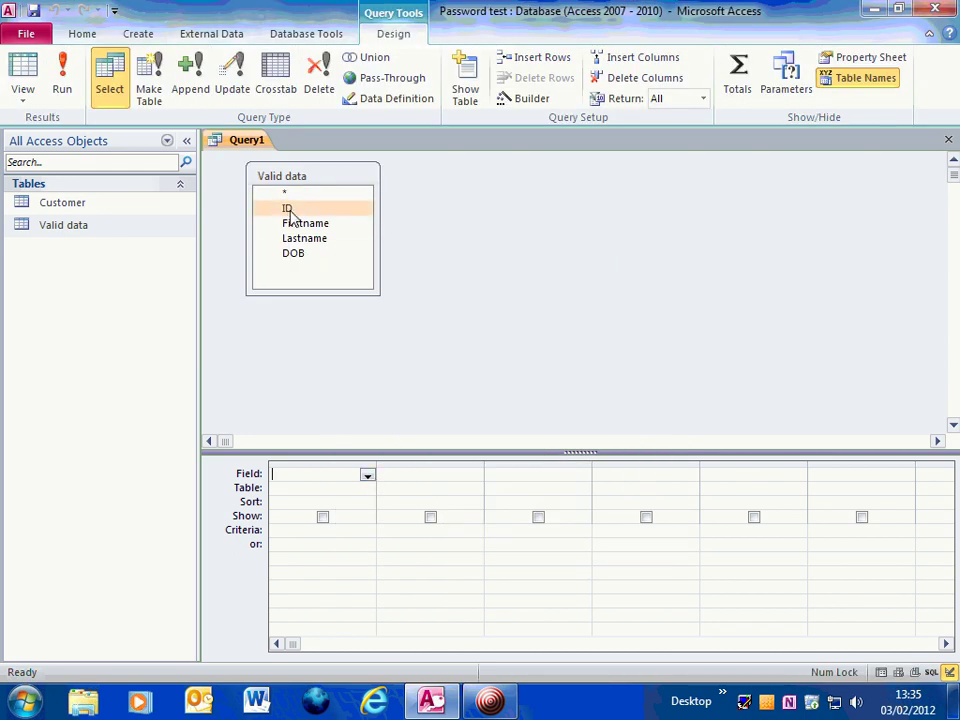
{"action": "double_click", "coordinate": [287, 210]}
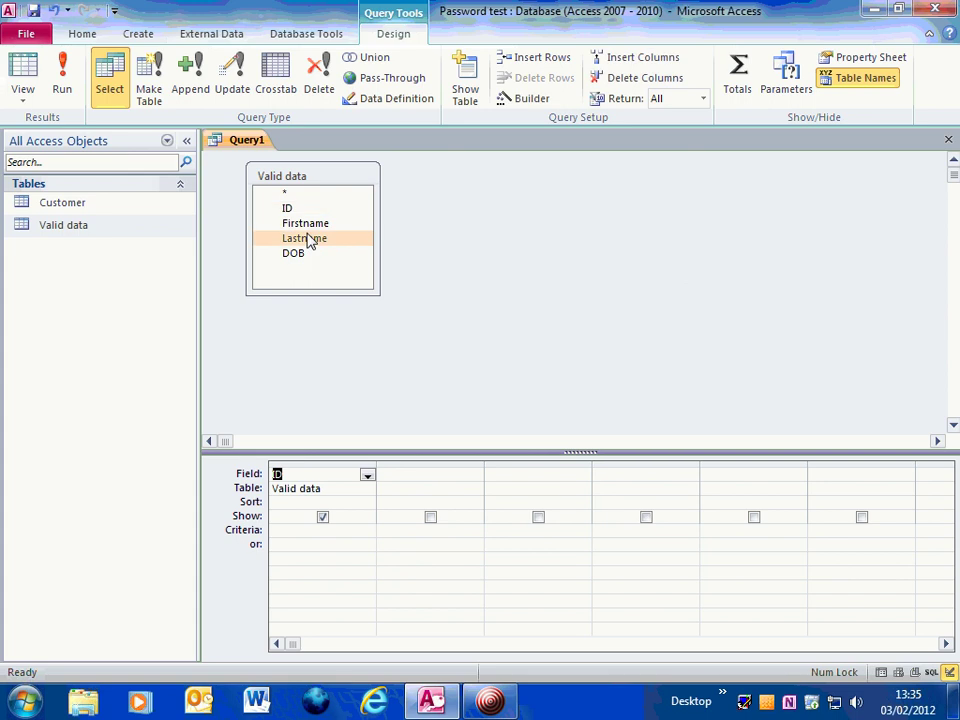
{"action": "double_click", "coordinate": [312, 224]}
{"action": "double_click", "coordinate": [312, 240]}
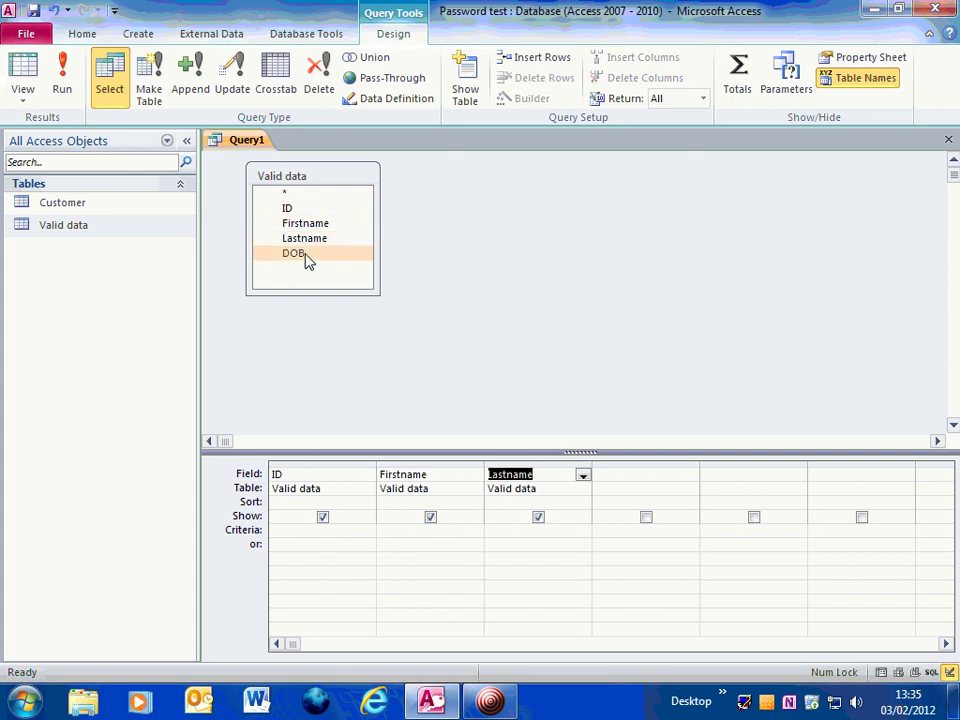
{"action": "double_click", "coordinate": [305, 255]}
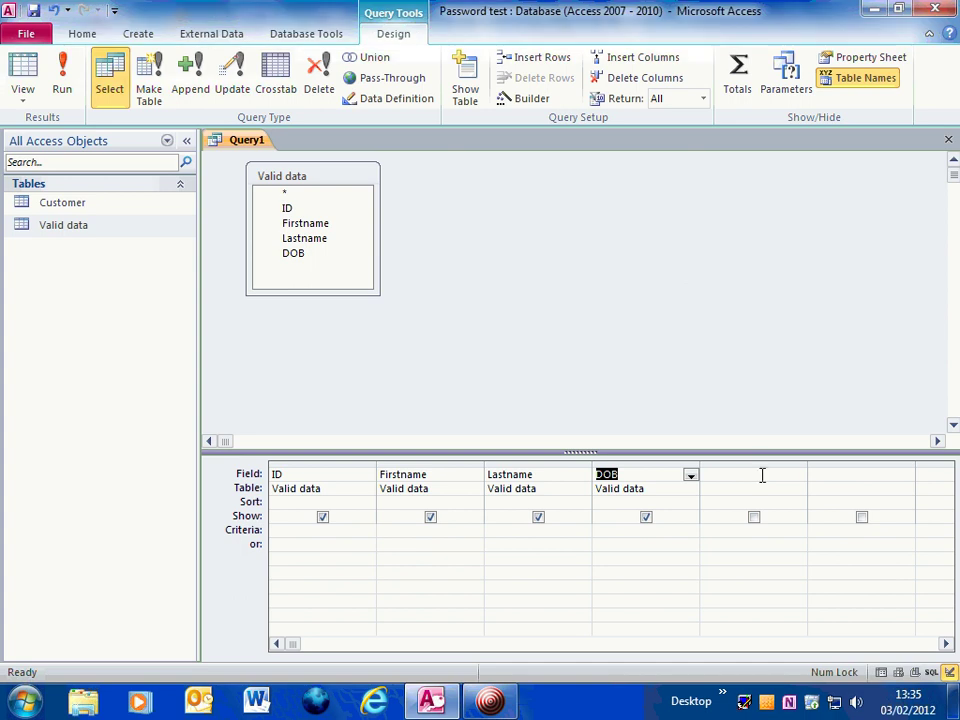
Convert the query to an Append query that targets the Customer table in the current database
{"action": "left_click", "coordinate": [192, 80]}
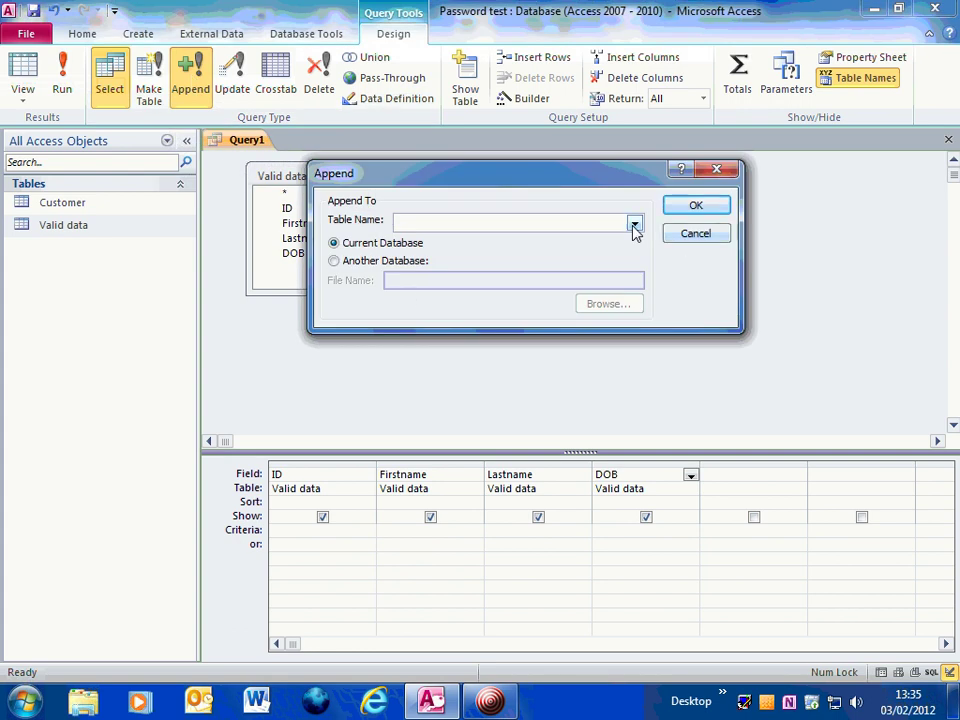
{"action": "left_click", "coordinate": [634, 223]}
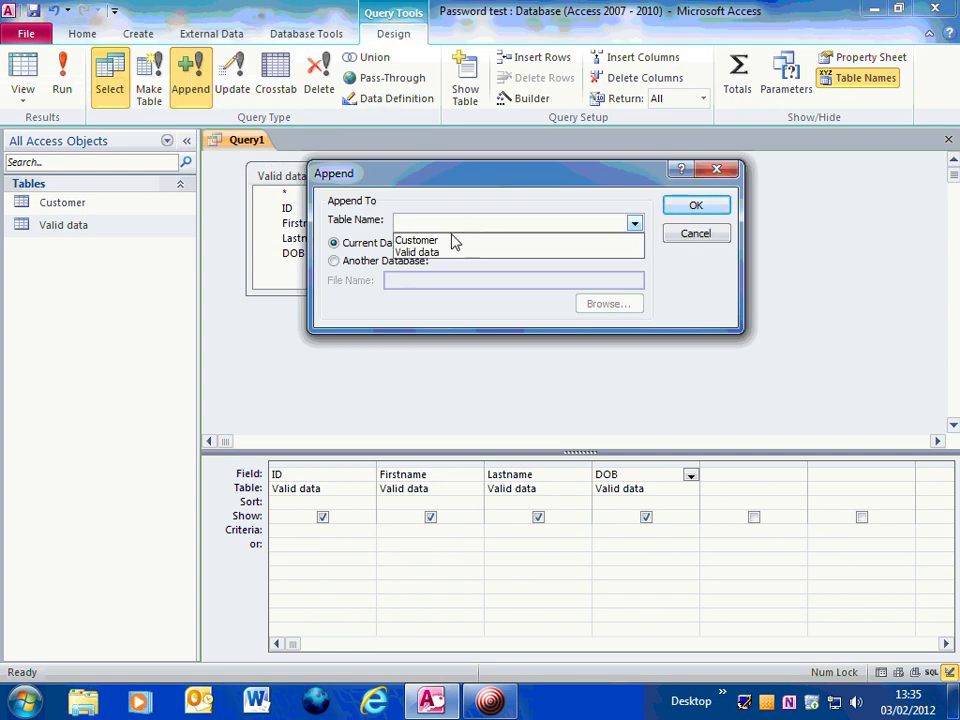
{"action": "left_click", "coordinate": [450, 241]}
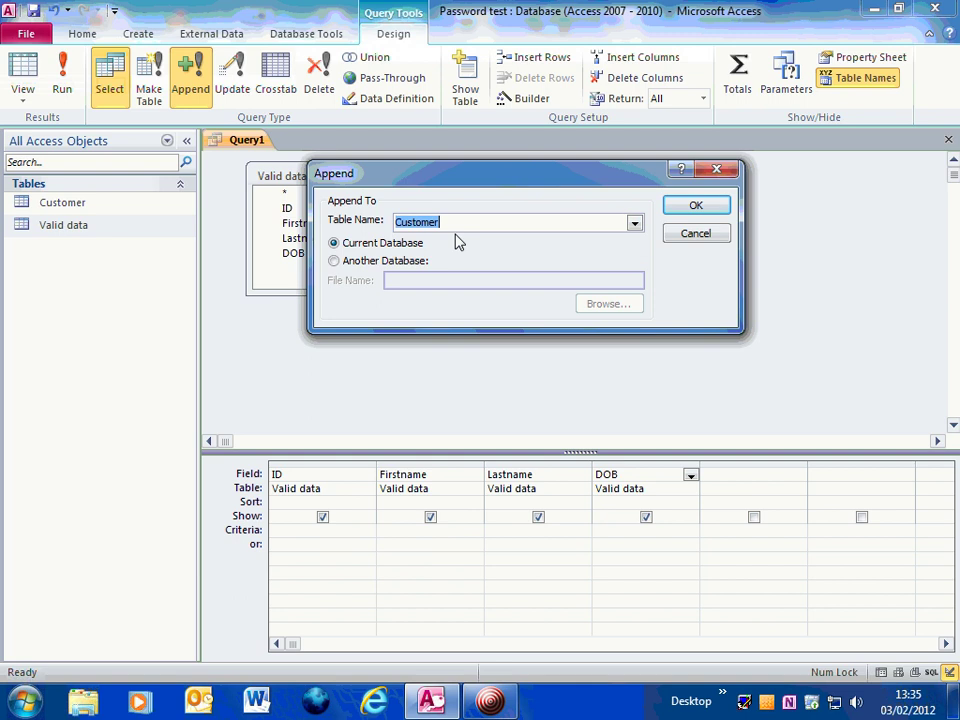
{"action": "left_click", "coordinate": [697, 207]}
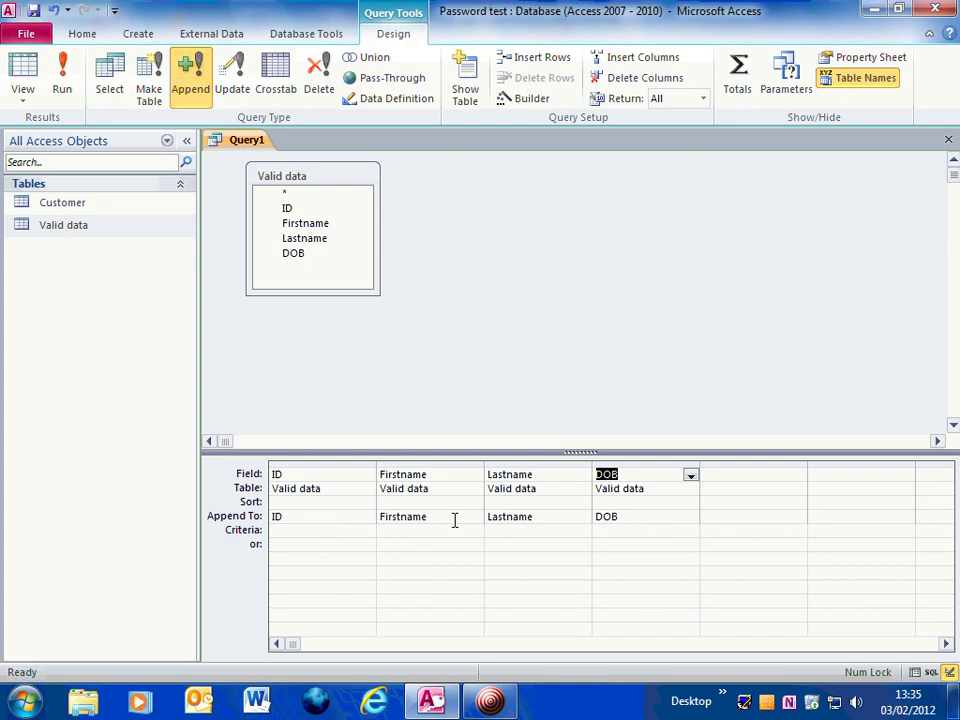
Review the Append To fields and set the empty fifth column to append to Username
{"action": "left_click", "coordinate": [357, 516]}
{"action": "left_click", "coordinate": [465, 516]}
{"action": "left_click", "coordinate": [565, 516]}
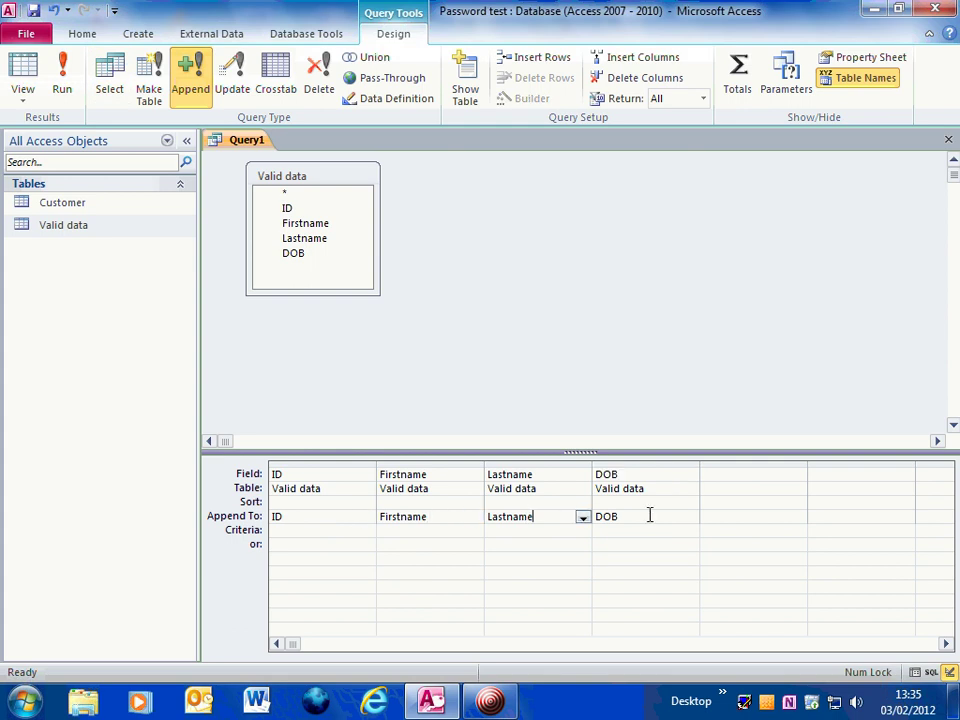
{"action": "left_click", "coordinate": [655, 516]}
{"action": "left_click", "coordinate": [767, 516]}
{"action": "left_click", "coordinate": [798, 518]}
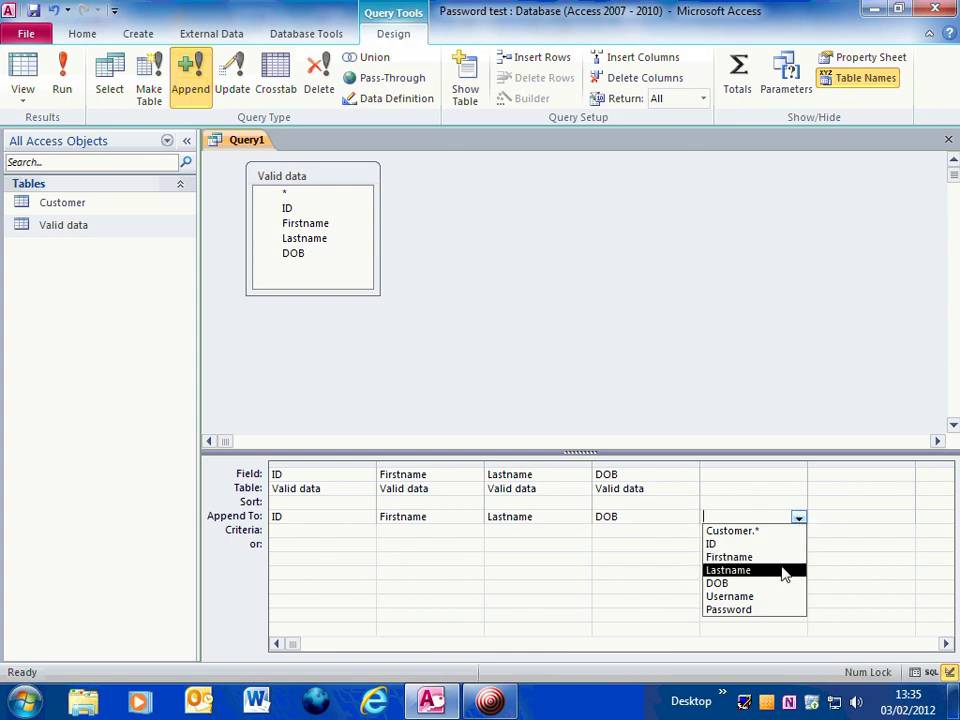
{"action": "left_click", "coordinate": [752, 596]}
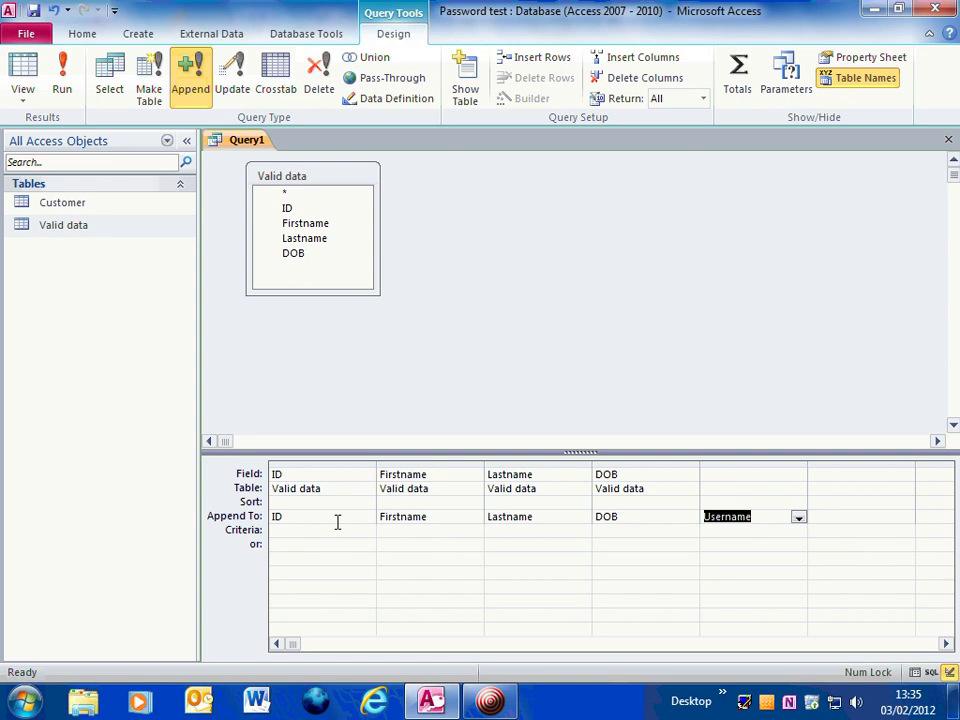
Widen the query grid column that appends to Username to make room for a long expression
{"action": "left_click", "coordinate": [946, 644]}
{"action": "left_click", "coordinate": [946, 644]}
{"action": "left_click", "coordinate": [946, 644]}
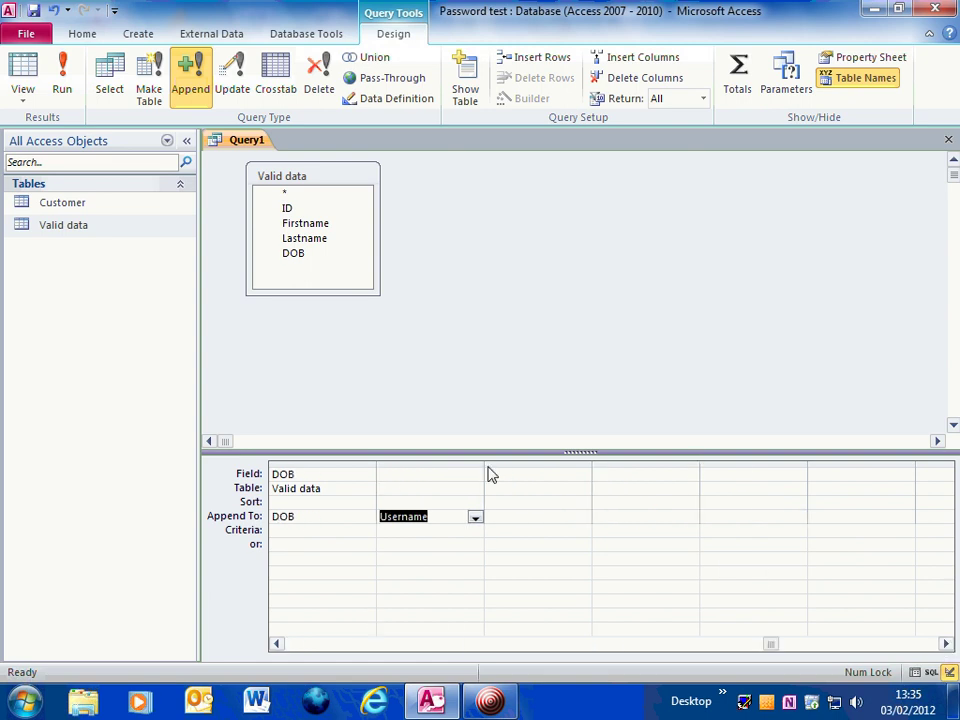
{"action": "left_click_drag", "start_coordinate": [481, 463], "coordinate": [826, 459]}
Enter the expression Username: Left([Firstname],1) as the field of the column that appends to Username
{"action": "left_click", "coordinate": [403, 475]}
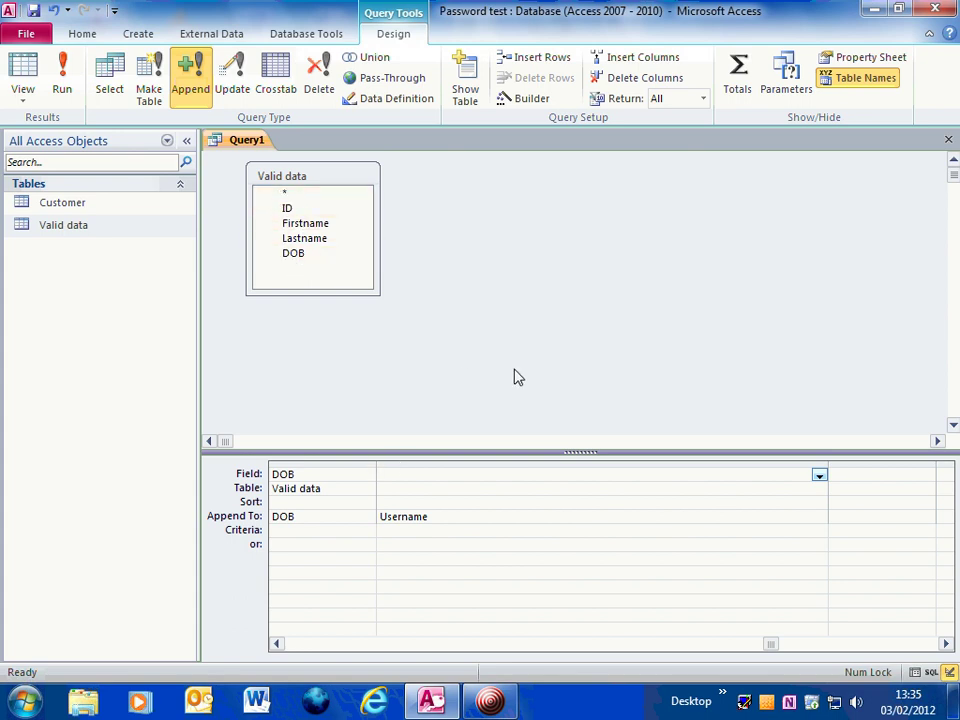
{"action": "type", "text": "Username"}
{"action": "type", "text": "eft"}
{"action": "type", "text": "([first"}
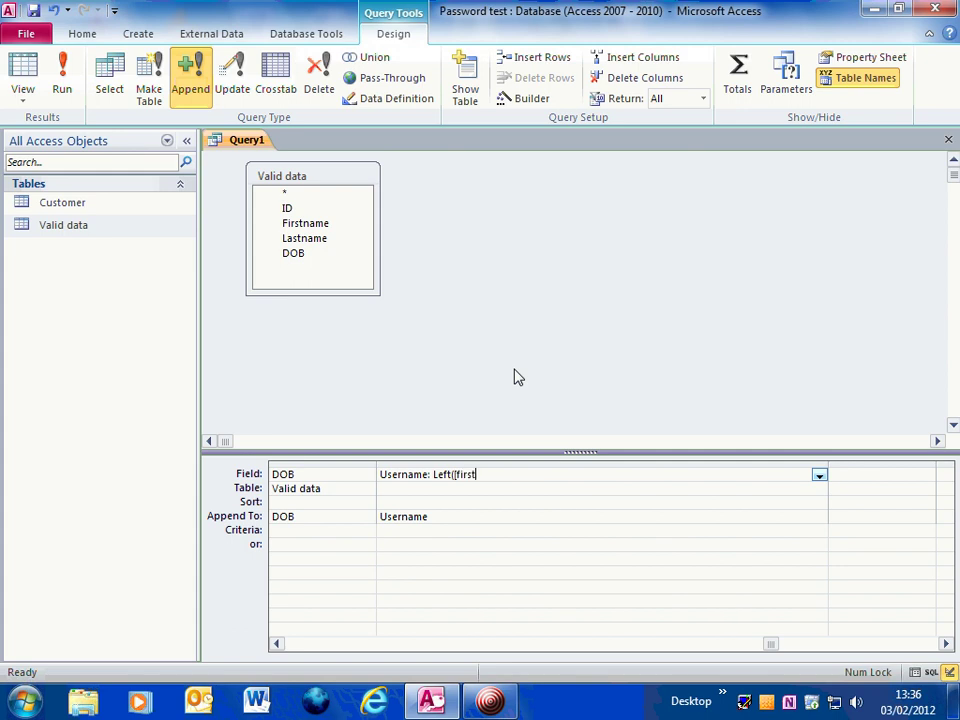
{"action": "type", "text": "nam"}
{"action": "key", "text": "BackSpace"}
{"action": "key", "text": "BackSpace"}
{"action": "key", "text": "BackSpace"}
{"action": "key", "text": "BackSpace"}
{"action": "key", "text": "BackSpace"}
{"action": "type", "text": "tnam"}
Extend the Username expression after Left([Firstname],1) with &[Lastename]&[DOB]
{"action": "left_click_drag", "start_coordinate": [528, 474], "coordinate": [434, 474]}
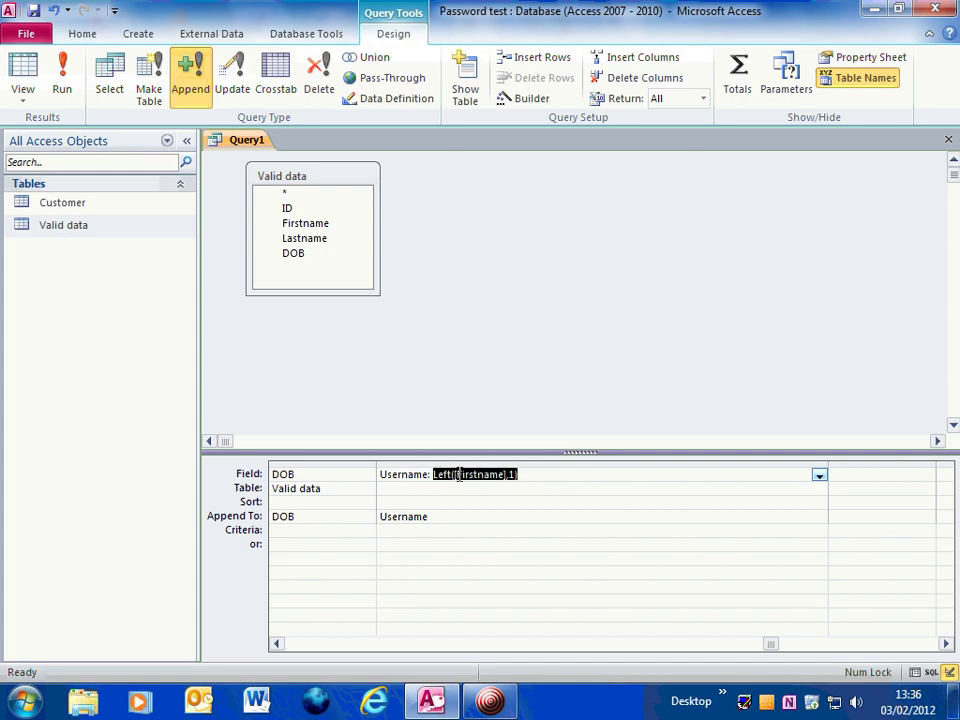
{"action": "left_click_drag", "start_coordinate": [456, 475], "coordinate": [505, 475]}
{"action": "left_click", "coordinate": [528, 474]}
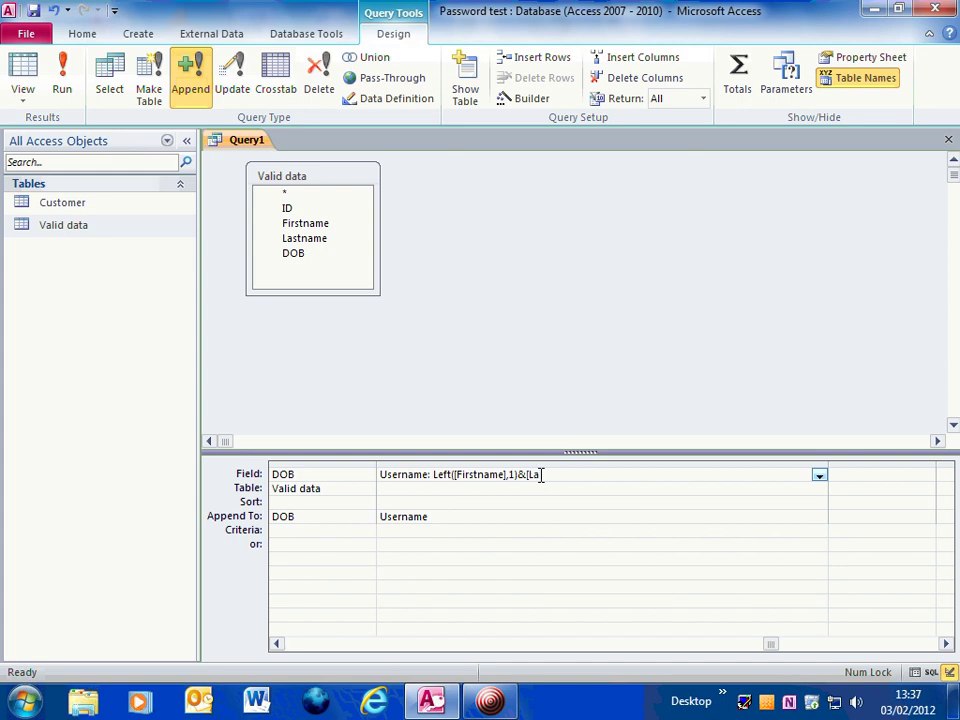
{"action": "type", "text": "stename"}
{"action": "type", "text": "&"}
{"action": "type", "text": "[DOB]"}
Wrap [DOB] in the Username expression in a Format function that uses the "ddmm" pattern, and review the expression's parts
{"action": "type", "text": "For"}
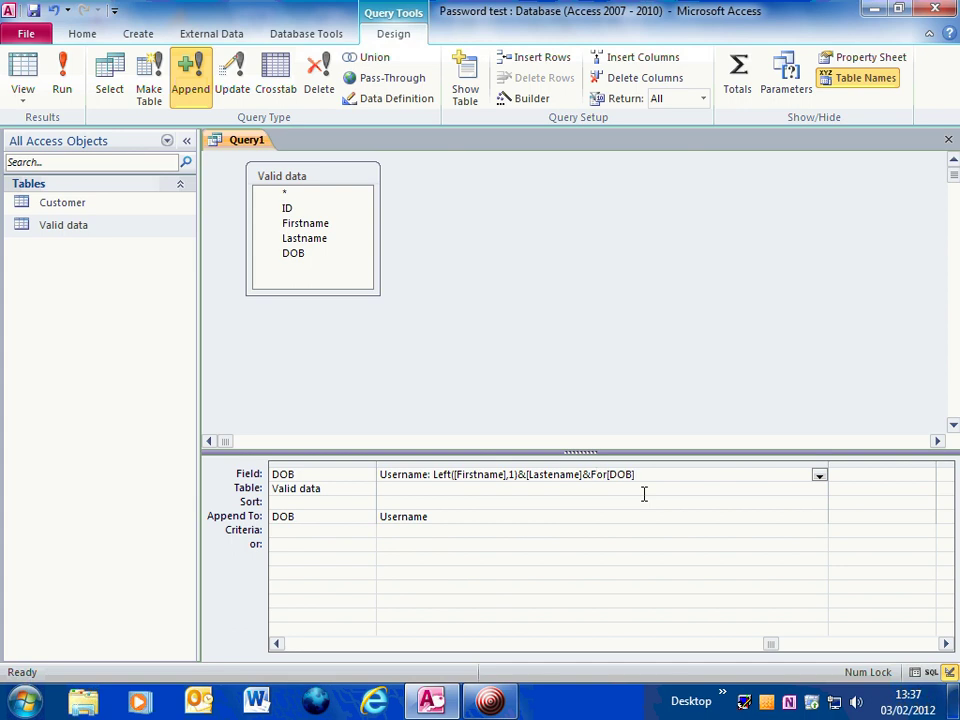
{"action": "type", "text": "mat"}
{"action": "type", "text": "("}
{"action": "left_click", "coordinate": [658, 476]}
{"action": "type", "text": ",\"ddmm\")"}
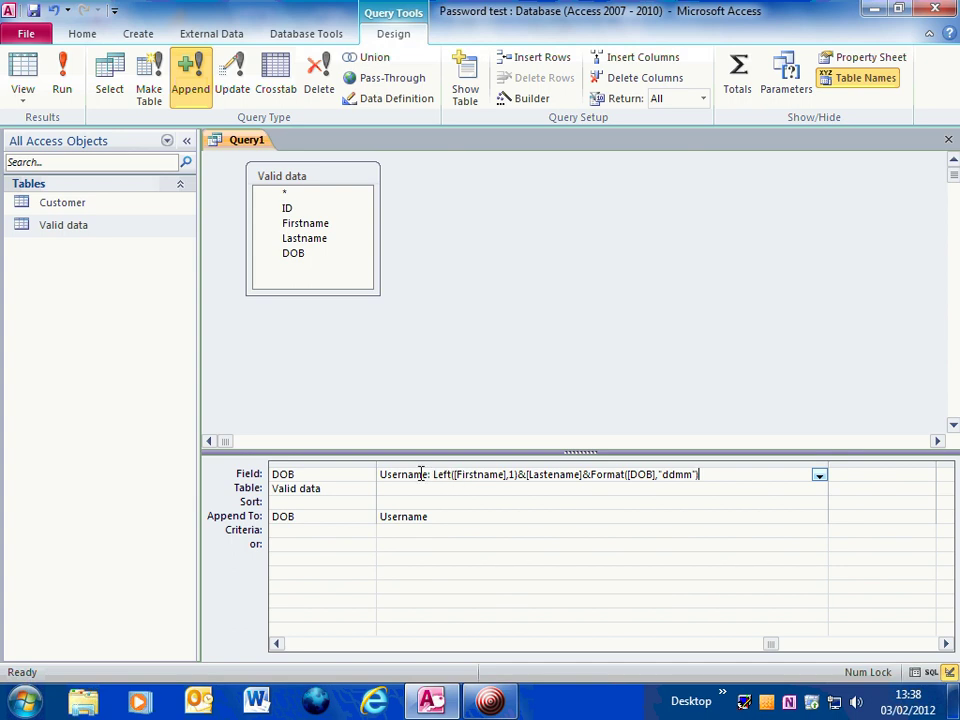
{"action": "left_click_drag", "start_coordinate": [434, 477], "coordinate": [583, 484]}
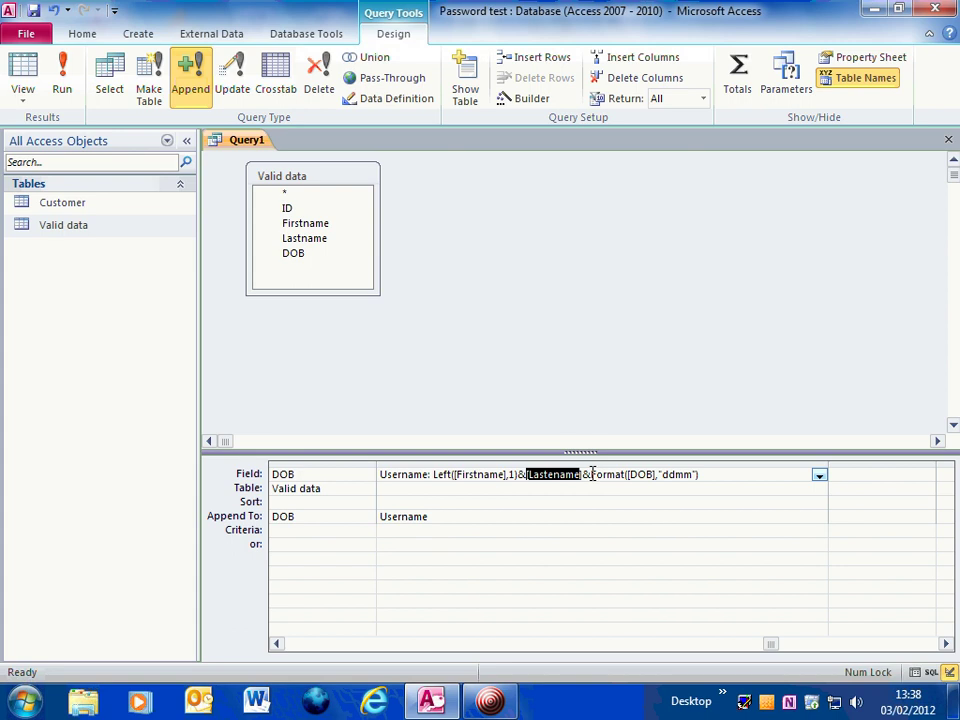
{"action": "left_click_drag", "start_coordinate": [591, 475], "coordinate": [700, 476]}
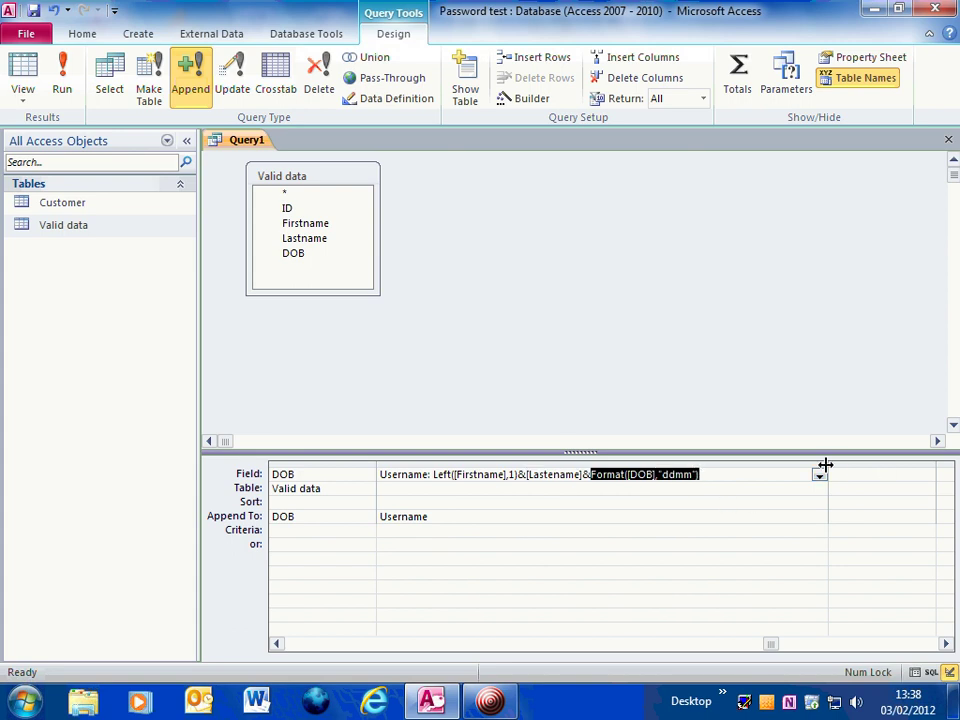
Narrow the Username column of the query grid and set the next empty column to append to Password
{"action": "left_click_drag", "start_coordinate": [825, 465], "coordinate": [459, 462]}
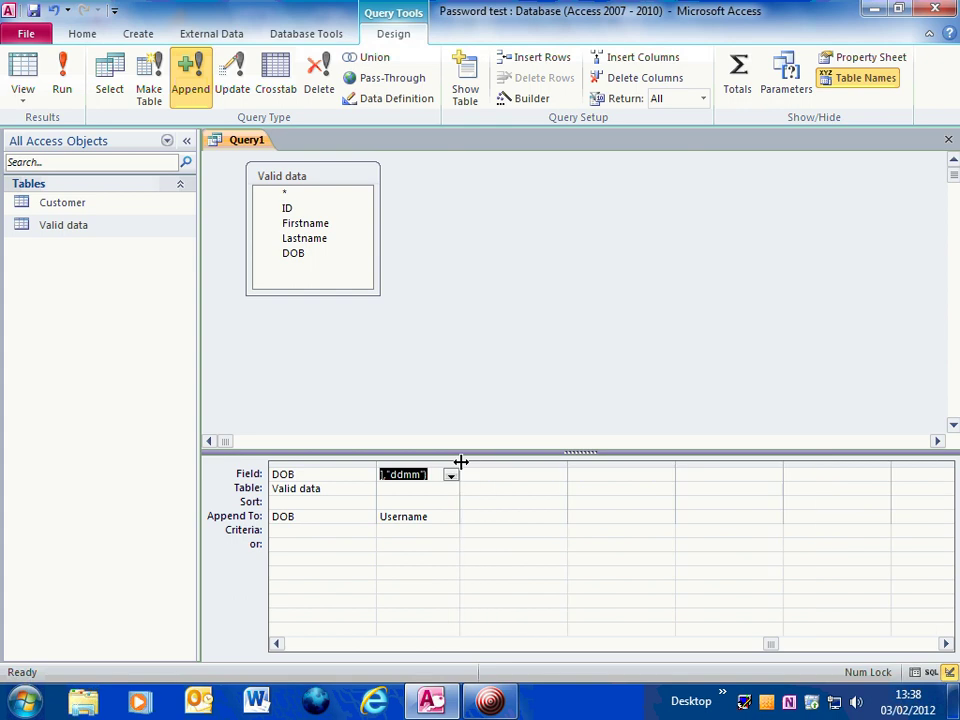
{"action": "left_click", "coordinate": [483, 514]}
{"action": "left_click", "coordinate": [559, 519]}
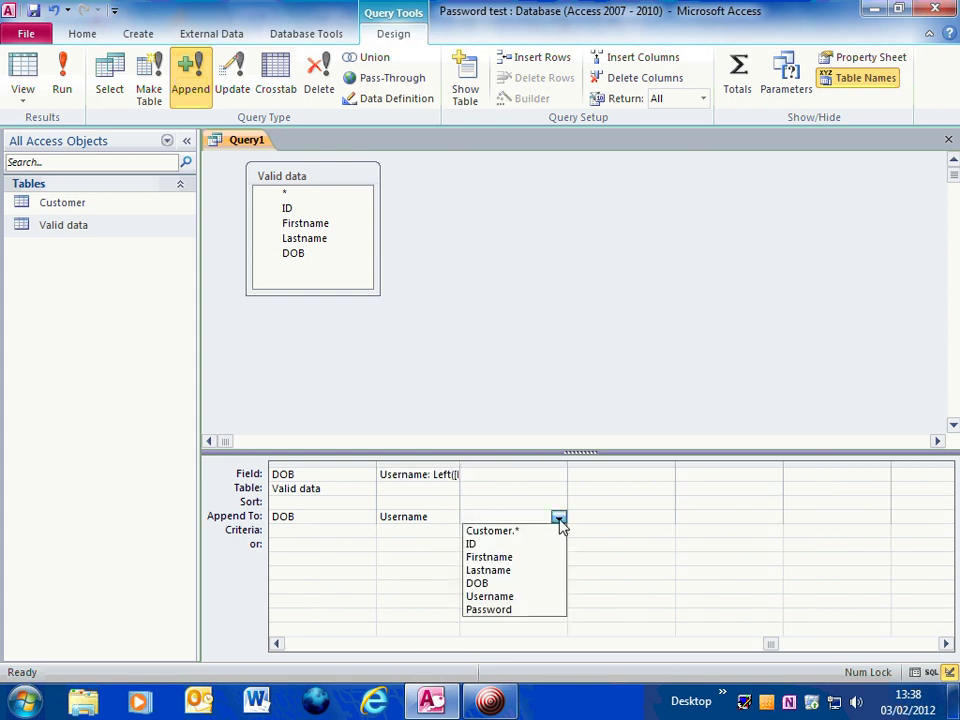
{"action": "left_click", "coordinate": [511, 612]}
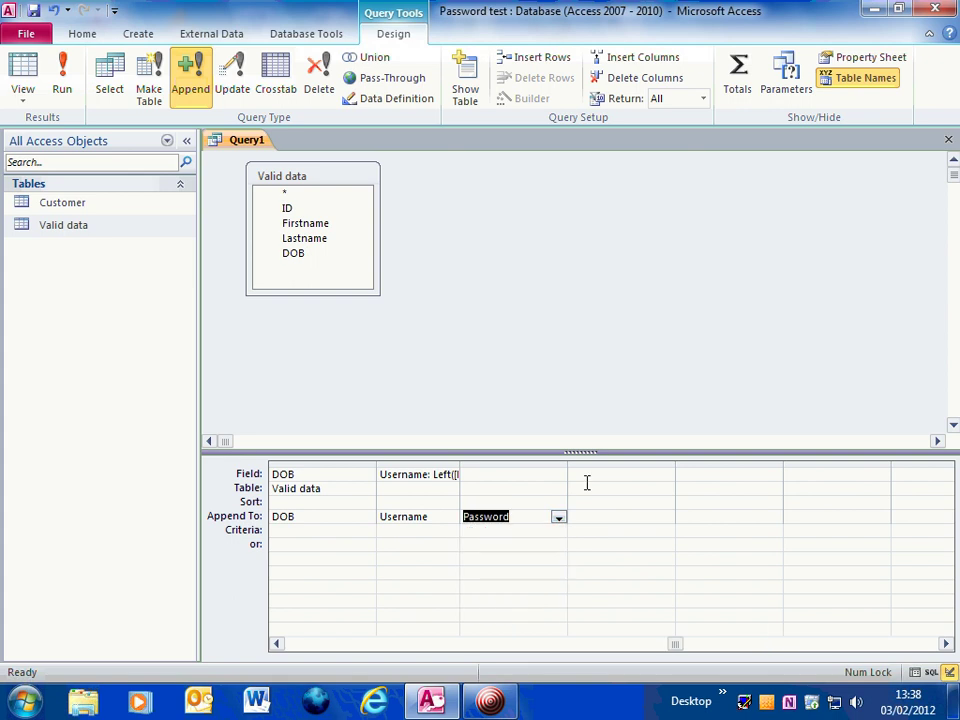
Widen the column that appends to Password and enter Password: Rnd() as its field
{"action": "left_click", "coordinate": [945, 643]}
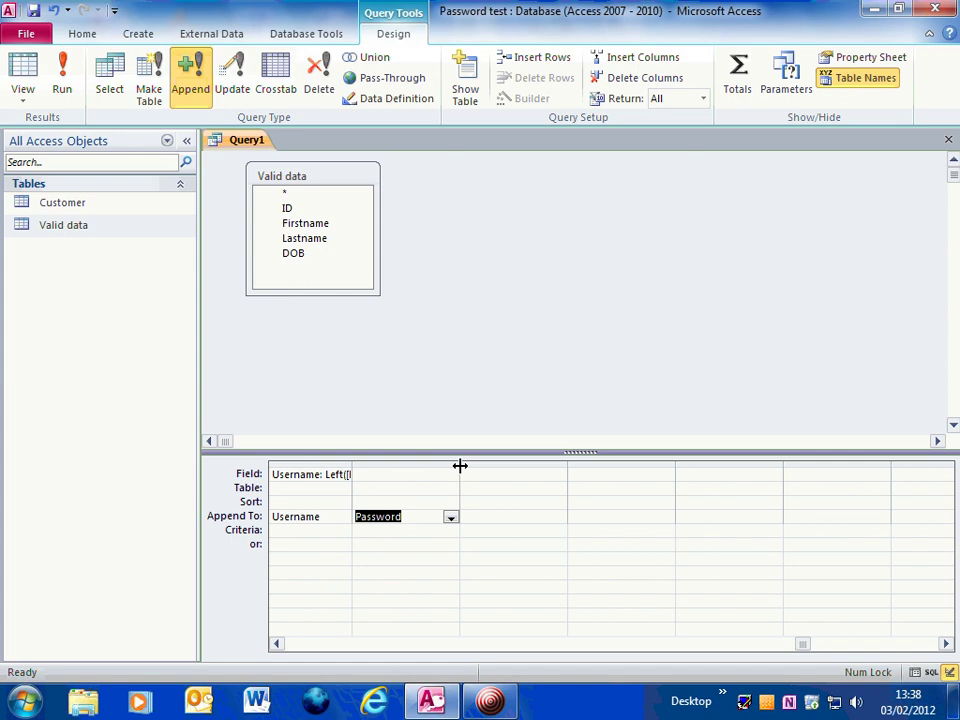
{"action": "left_click_drag", "start_coordinate": [461, 463], "coordinate": [871, 462]}
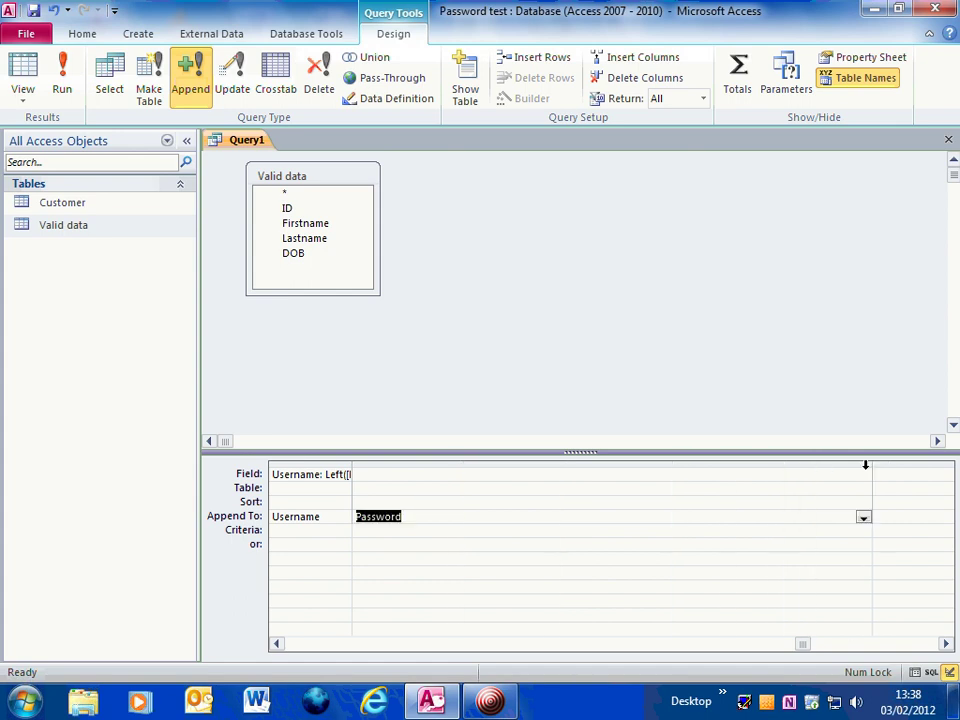
{"action": "left_click", "coordinate": [412, 480]}
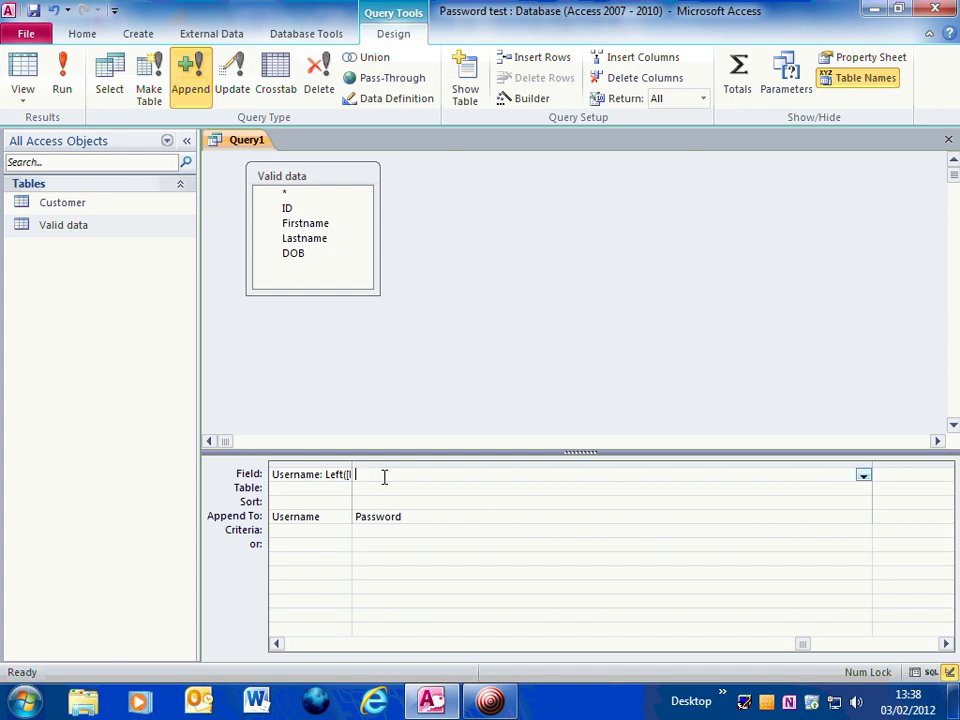
{"action": "type", "text": "Password: Rnd()"}
Expand the Password expression to Int((99-10+1)*Rnd()+10) so it generates a random two-digit whole number
{"action": "left_click_drag", "start_coordinate": [439, 476], "coordinate": [410, 478]}
{"action": "left_click", "coordinate": [407, 476]}
{"action": "type", "text": "Int("}
{"action": "type", "text": ")"}
{"action": "type", "text": "(99-10+1)*"}
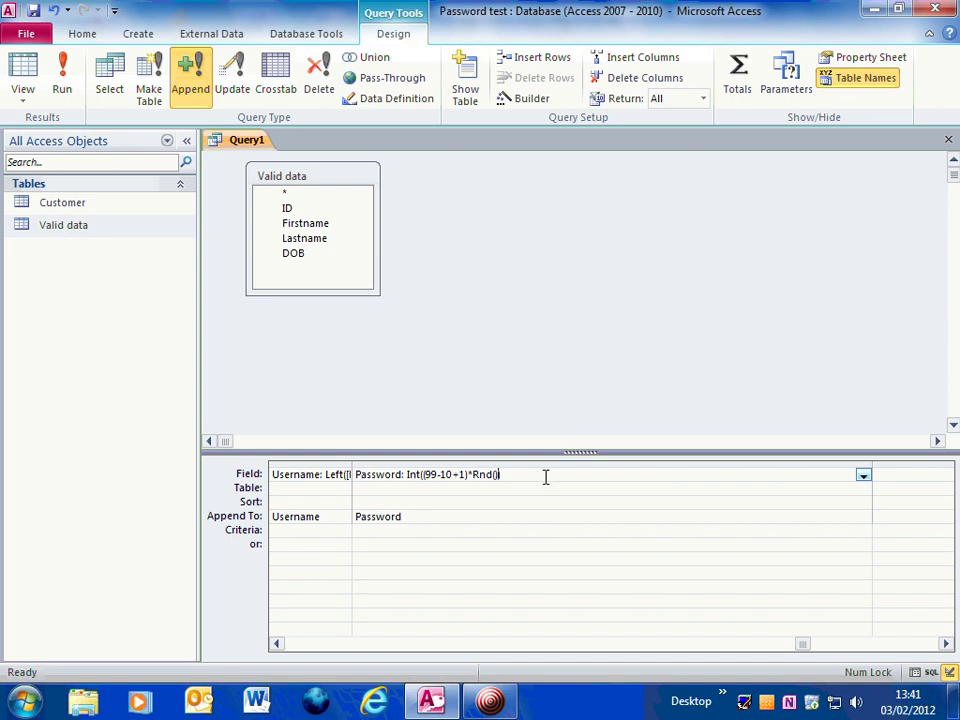
{"action": "type", "text": "+10"}
{"action": "left_click_drag", "start_coordinate": [523, 480], "coordinate": [427, 476]}
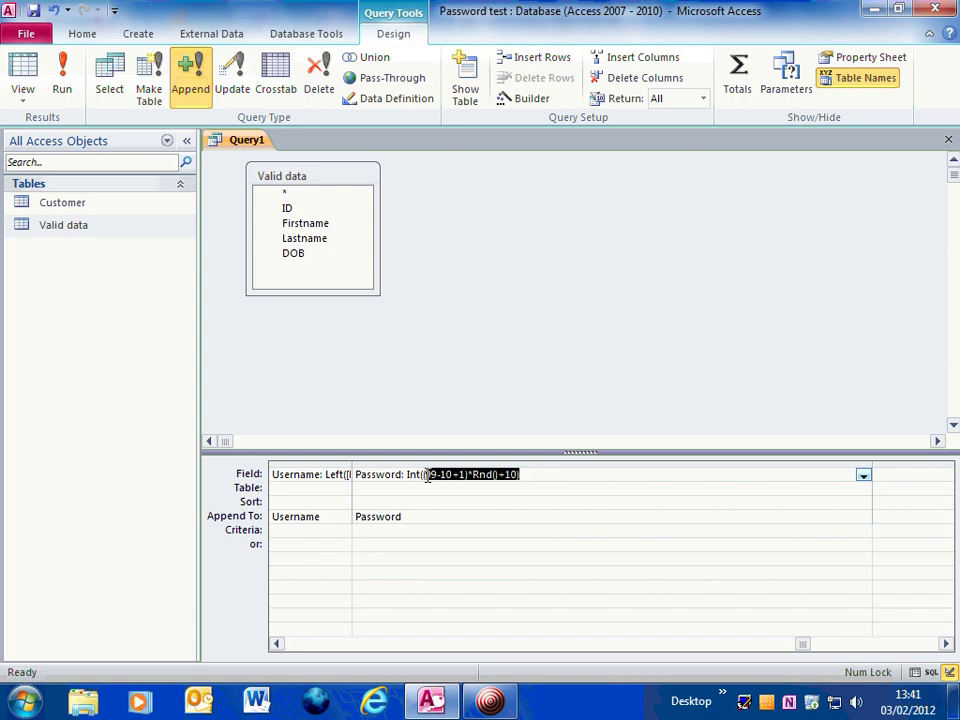
{"action": "left_click", "coordinate": [523, 474]}
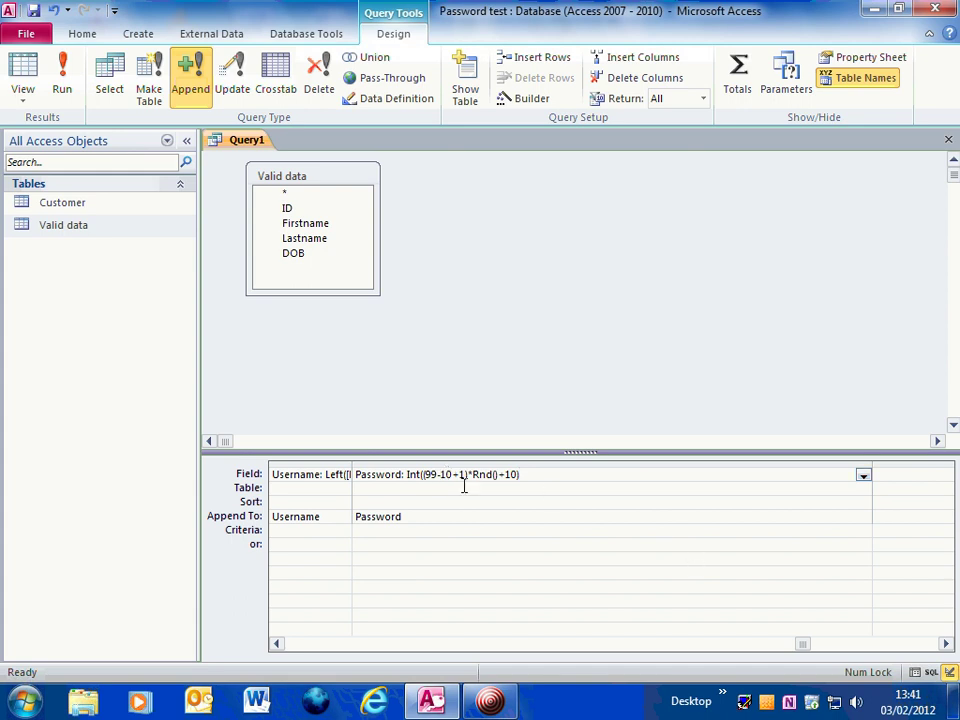
Change the Password expression to a three-digit range, Int((999-100+1)*Rnd()+100)
{"action": "left_click_drag", "start_coordinate": [430, 476], "coordinate": [438, 476]}
{"action": "key", "text": "Right"}
{"action": "key", "text": "Left"}
{"action": "type", "text": "9-1"}
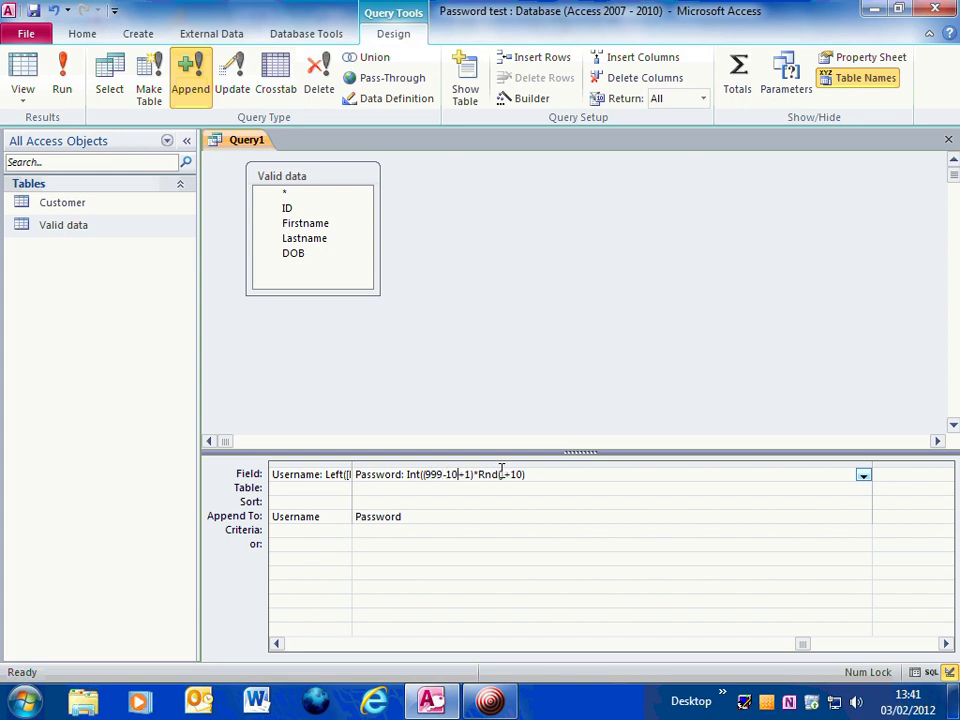
{"action": "type", "text": "0"}
{"action": "key", "text": "Right"}
{"action": "key", "text": "Right"}
{"action": "key", "text": "Right"}
{"action": "key", "text": "Right"}
{"action": "key", "text": "Right"}
{"action": "key", "text": "Right"}
{"action": "key", "text": "Right"}
{"action": "type", "text": "0"}
{"action": "left_click", "coordinate": [566, 473]}
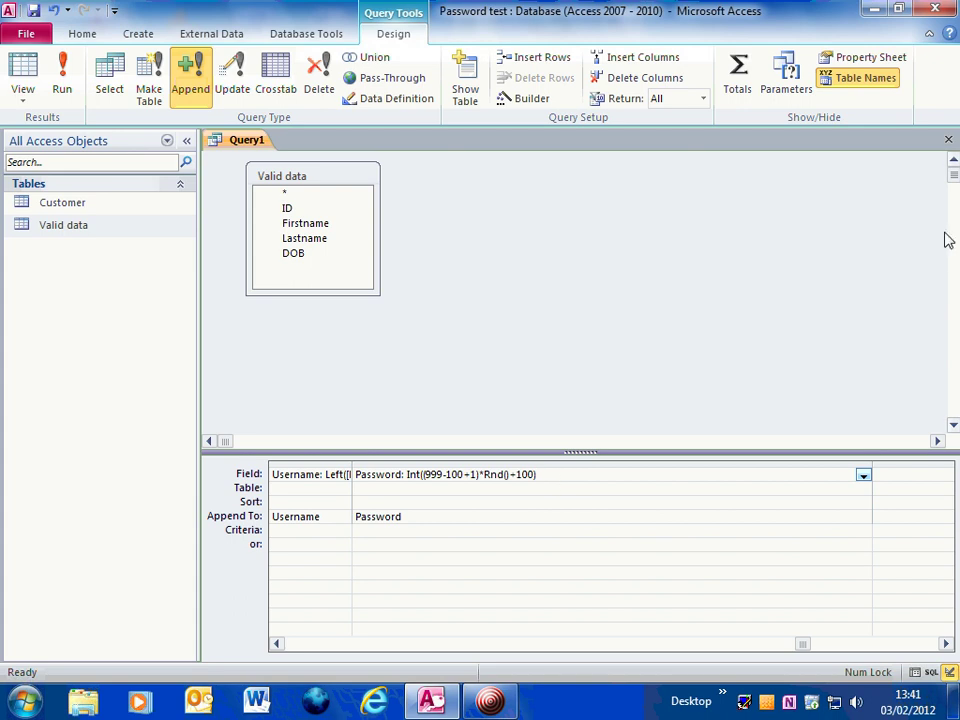
Close the query design and save the query as Append usernames and password
{"action": "left_click", "coordinate": [949, 146]}
{"action": "left_click", "coordinate": [430, 398]}
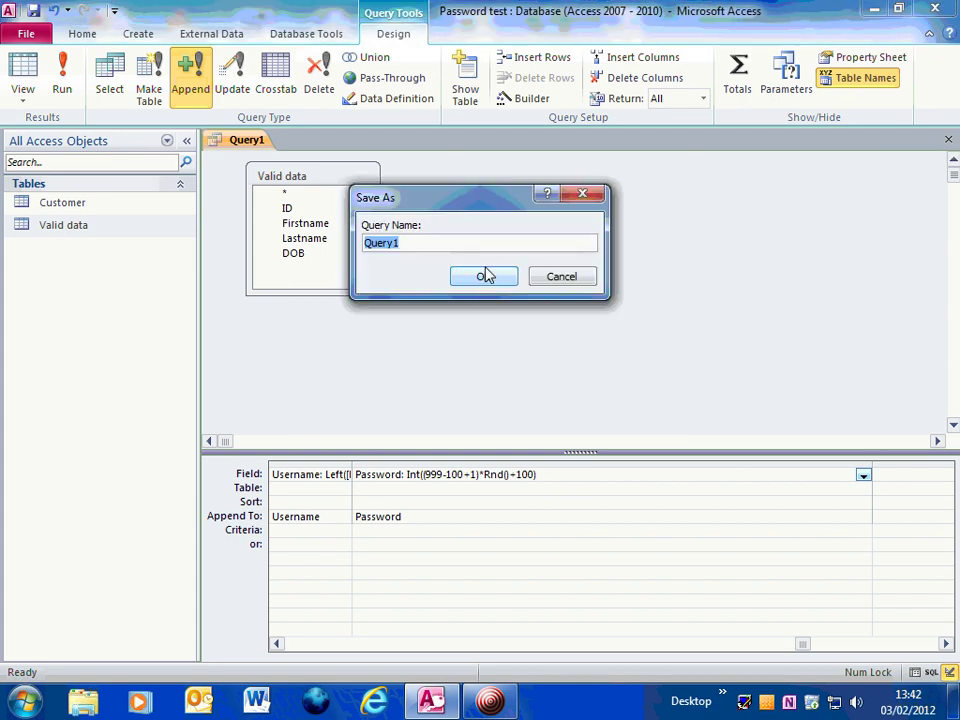
{"action": "type", "text": "Append "}
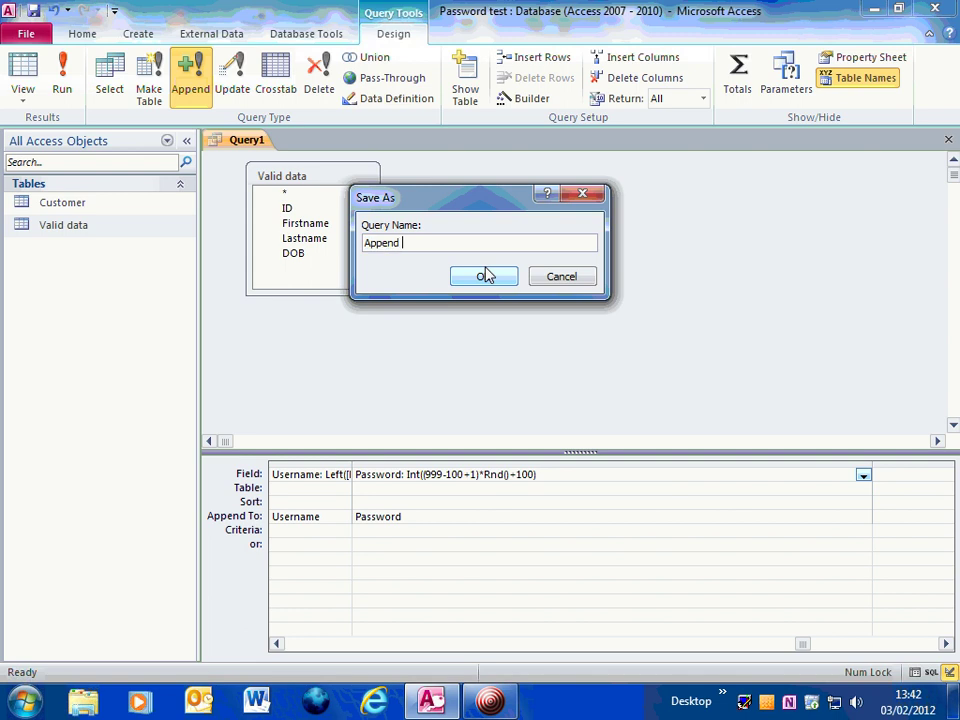
{"action": "type", "text": "username"}
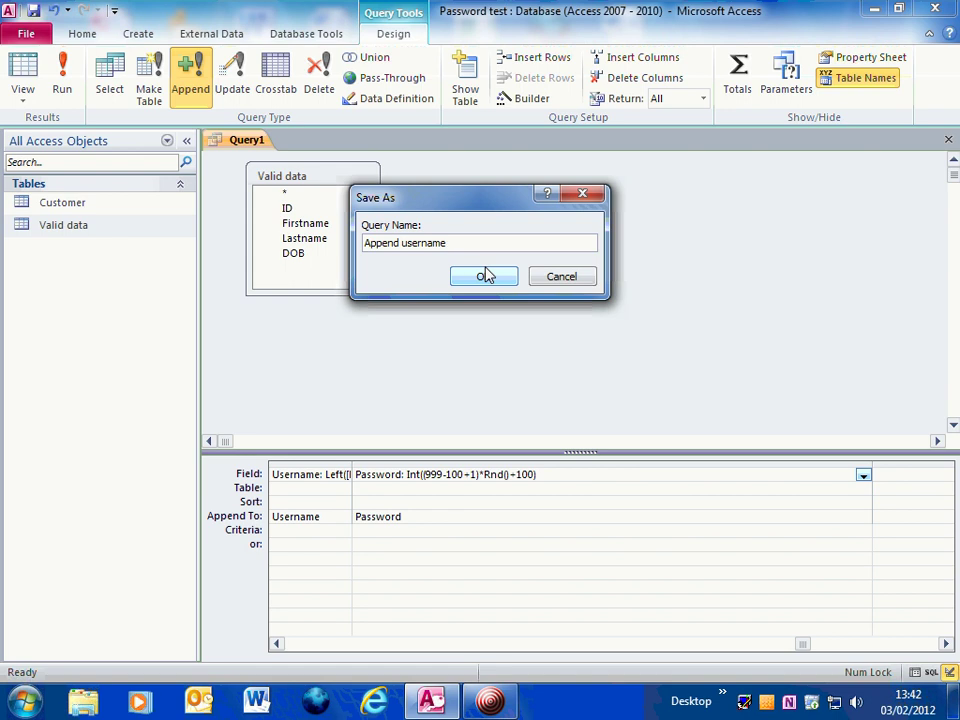
{"action": "type", "text": "s and password"}
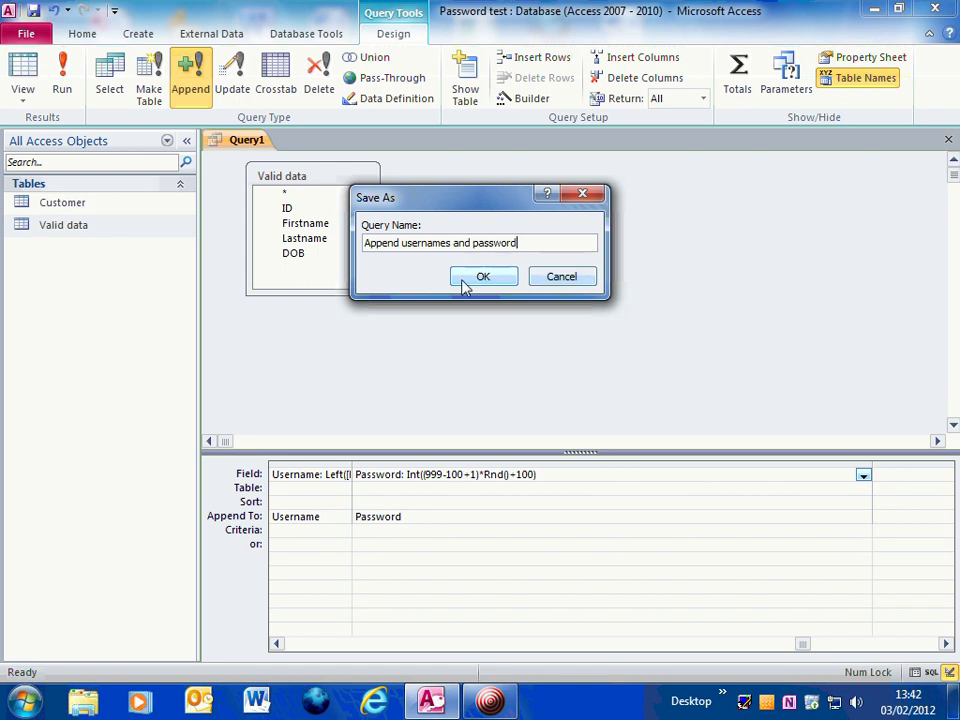
{"action": "left_click", "coordinate": [475, 278]}
Try to run the Append usernames and password query
{"action": "left_click", "coordinate": [72, 268]}
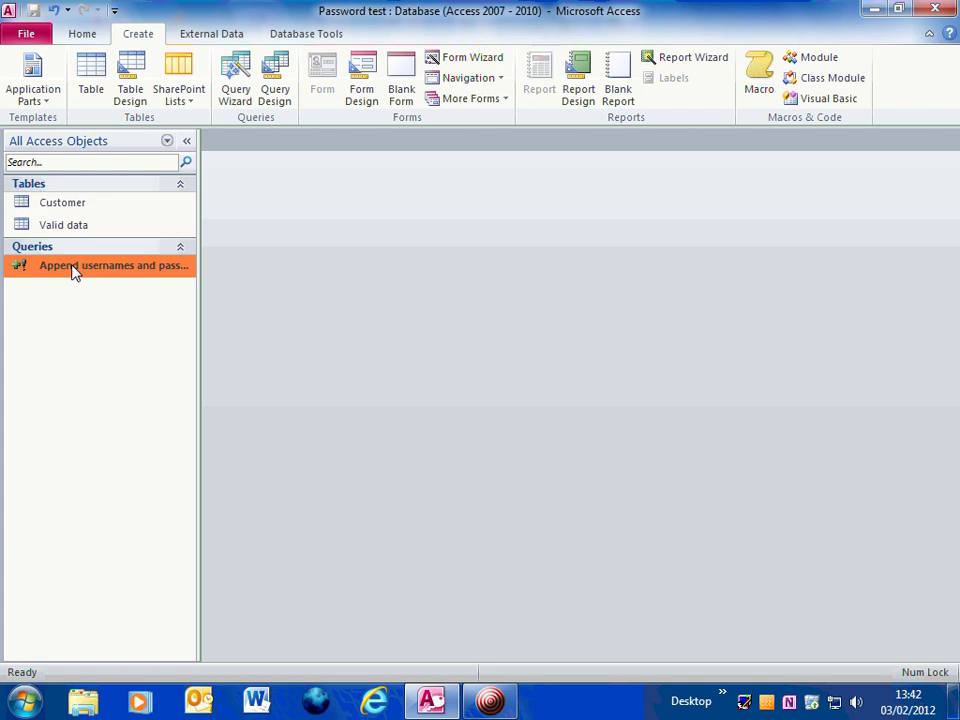
{"action": "left_click", "coordinate": [409, 430]}
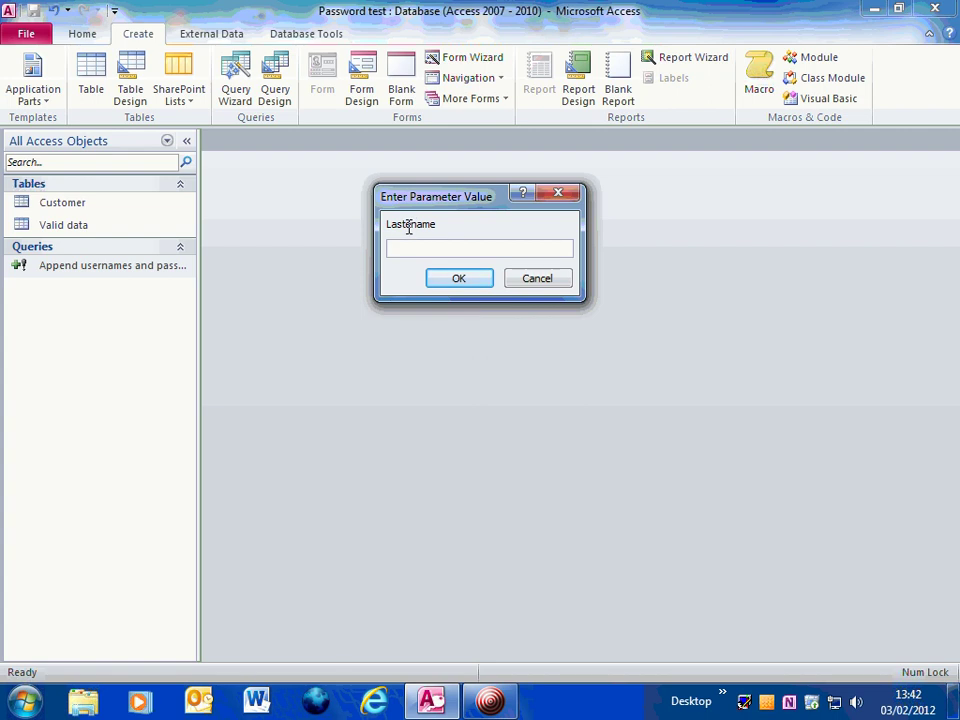
{"action": "left_click_drag", "start_coordinate": [385, 226], "coordinate": [430, 230]}
{"action": "left_click", "coordinate": [539, 283]}
Correct the misspelled last name field to [Lastname] in the Username expression of the append query's design, and save the query
{"action": "right_click", "coordinate": [172, 272]}
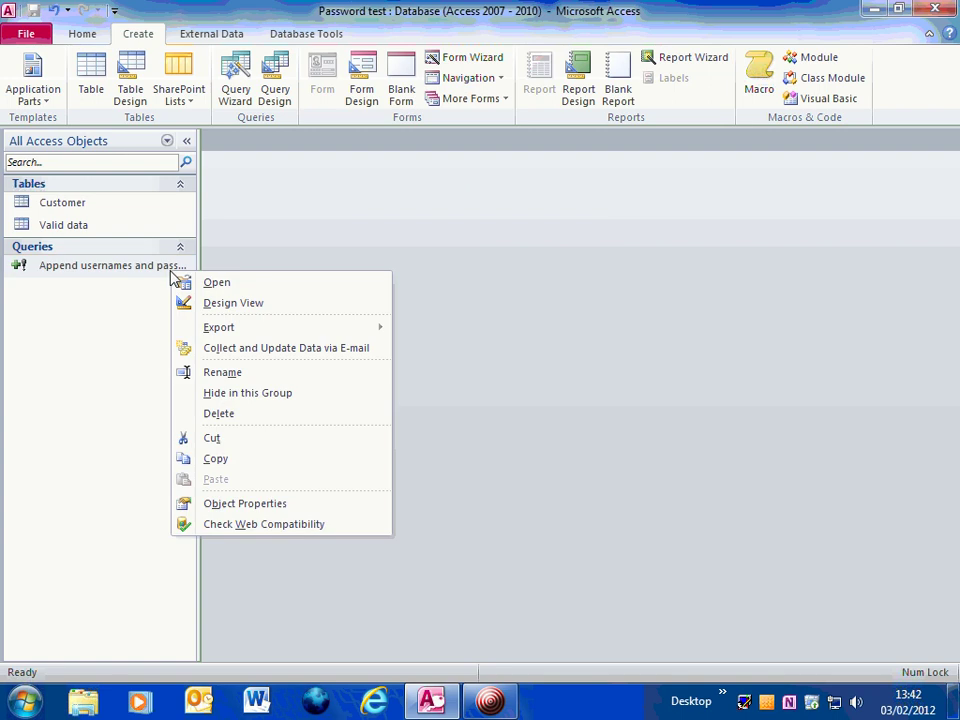
{"action": "left_click", "coordinate": [258, 303]}
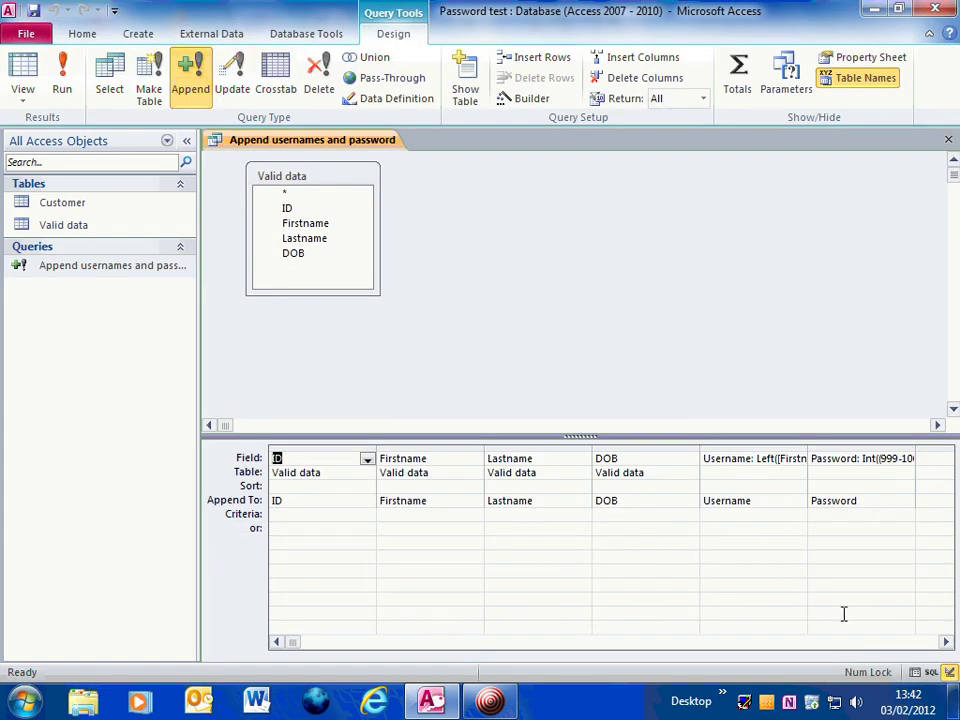
{"action": "left_click", "coordinate": [945, 642]}
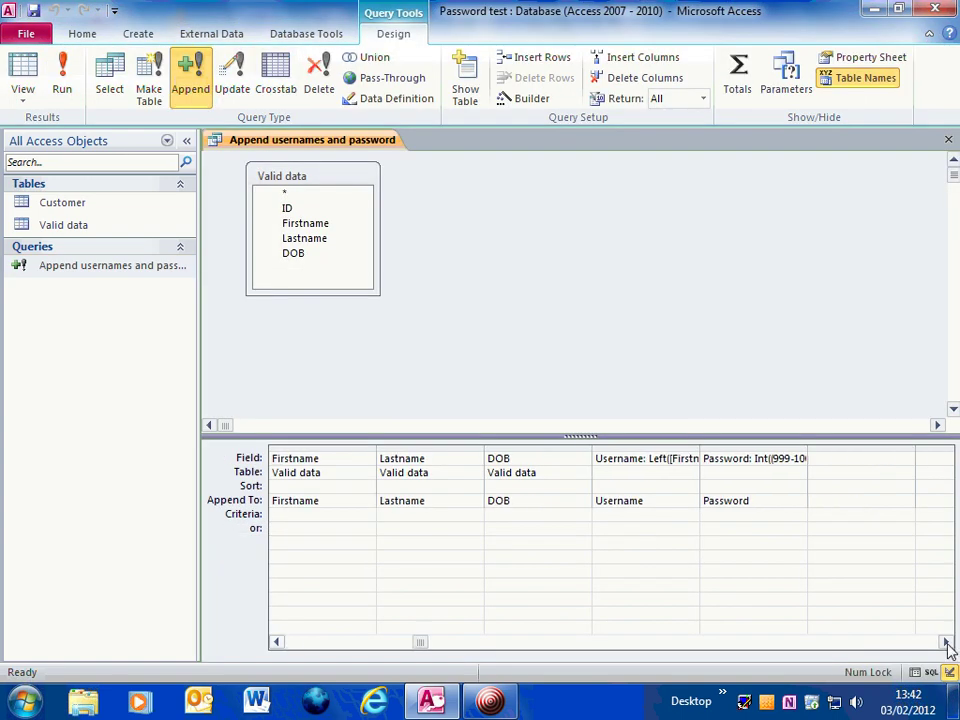
{"action": "left_click", "coordinate": [945, 642]}
{"action": "left_click_drag", "start_coordinate": [591, 453], "coordinate": [864, 458]}
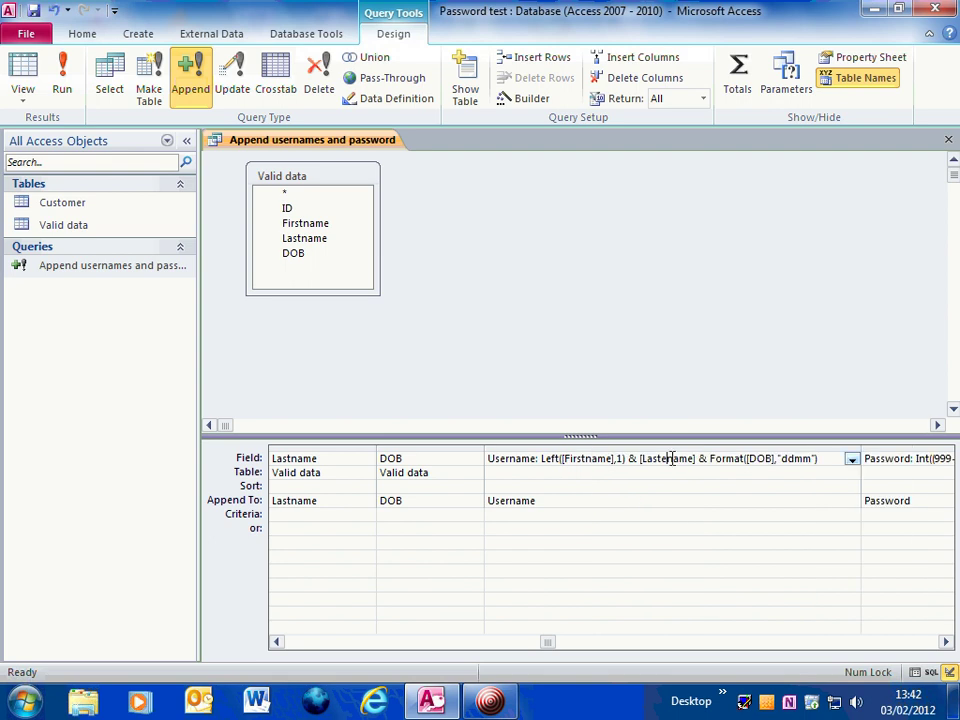
{"action": "left_click", "coordinate": [671, 458]}
{"action": "key", "text": "BackSpace"}
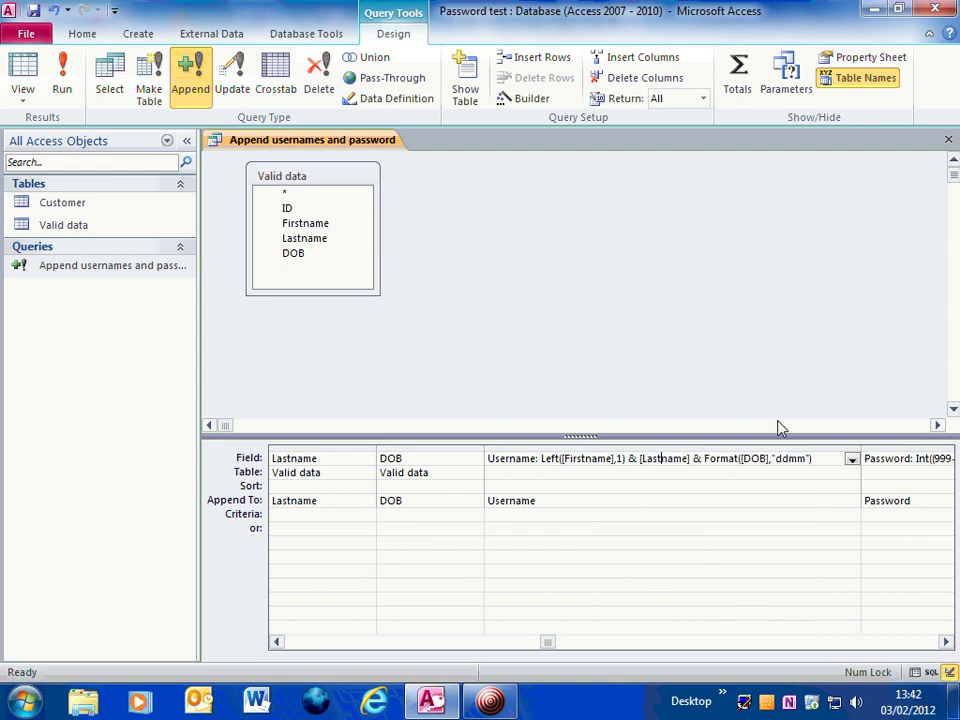
{"action": "left_click", "coordinate": [949, 139]}
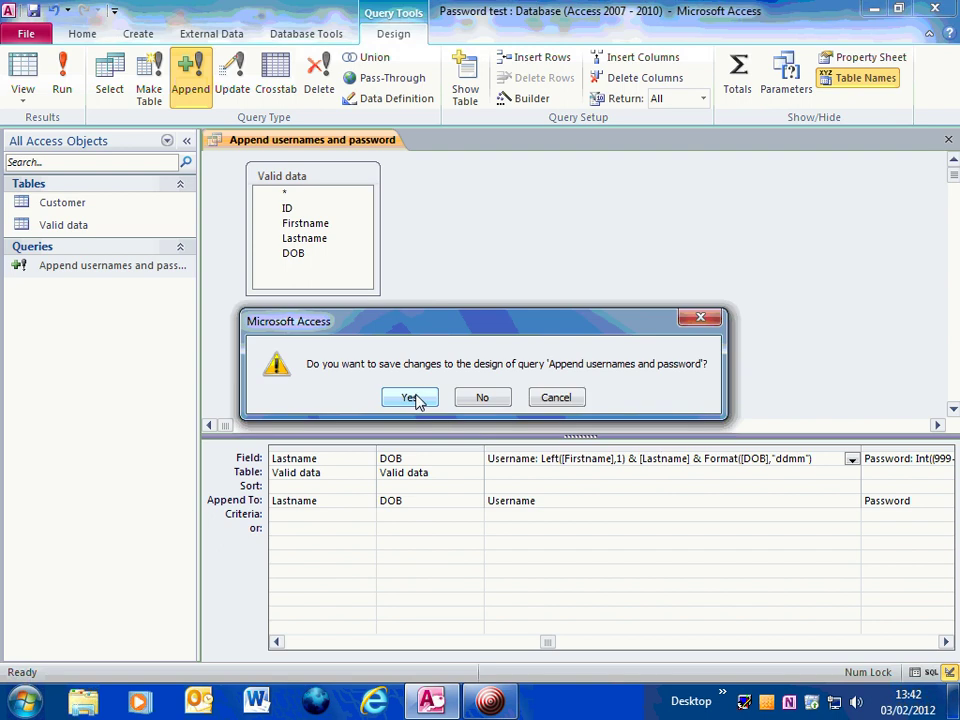
{"action": "left_click", "coordinate": [410, 398]}
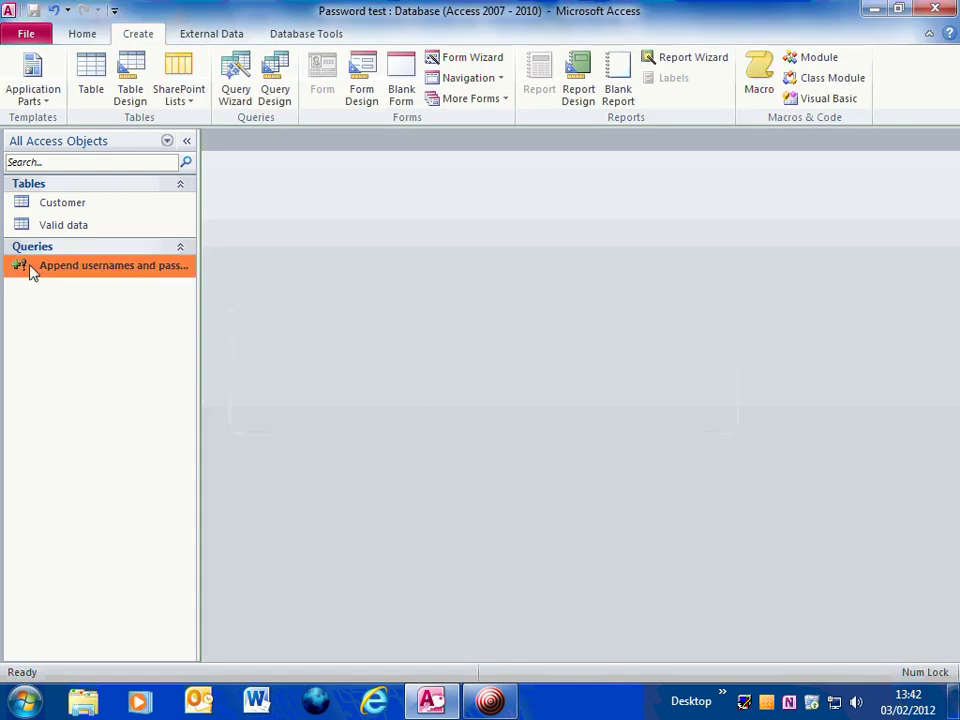
Run the Append usernames and password query and append the rows to the Customer table
{"action": "double_click", "coordinate": [30, 272]}
{"action": "left_click", "coordinate": [404, 427]}
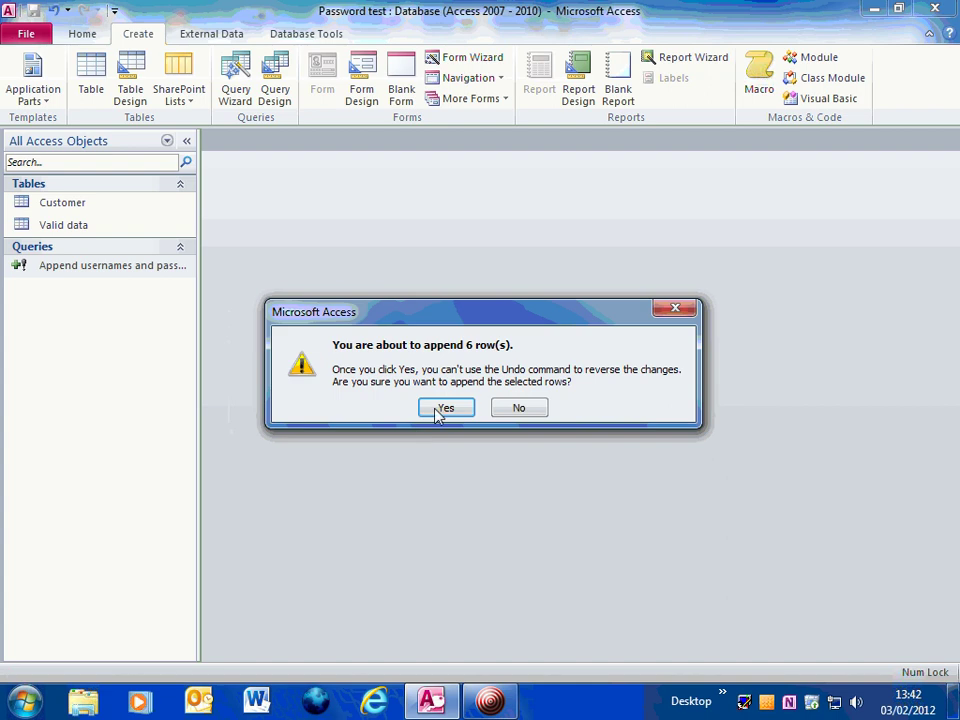
{"action": "left_click", "coordinate": [450, 410]}
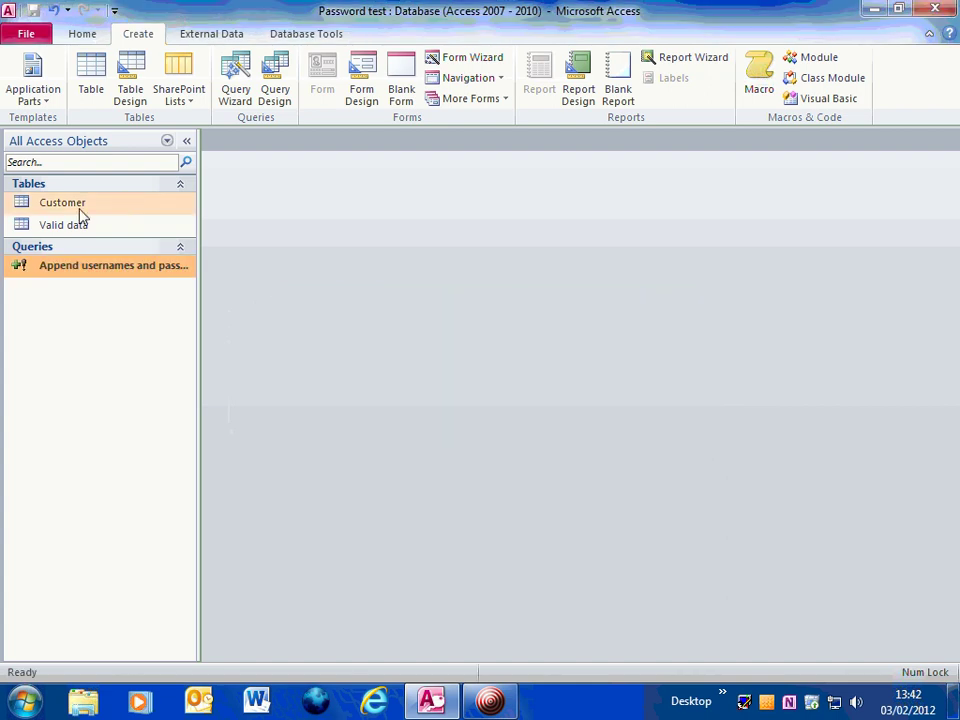
Open the Customer table and examine the generated Username and Password values
{"action": "double_click", "coordinate": [33, 205]}
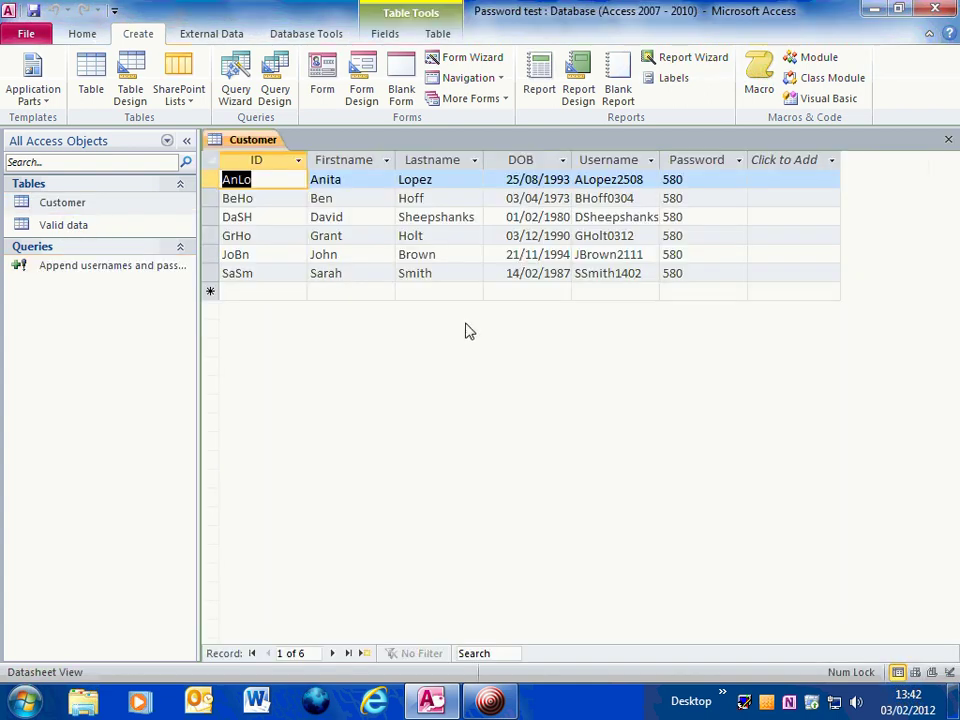
{"action": "left_click", "coordinate": [624, 198]}
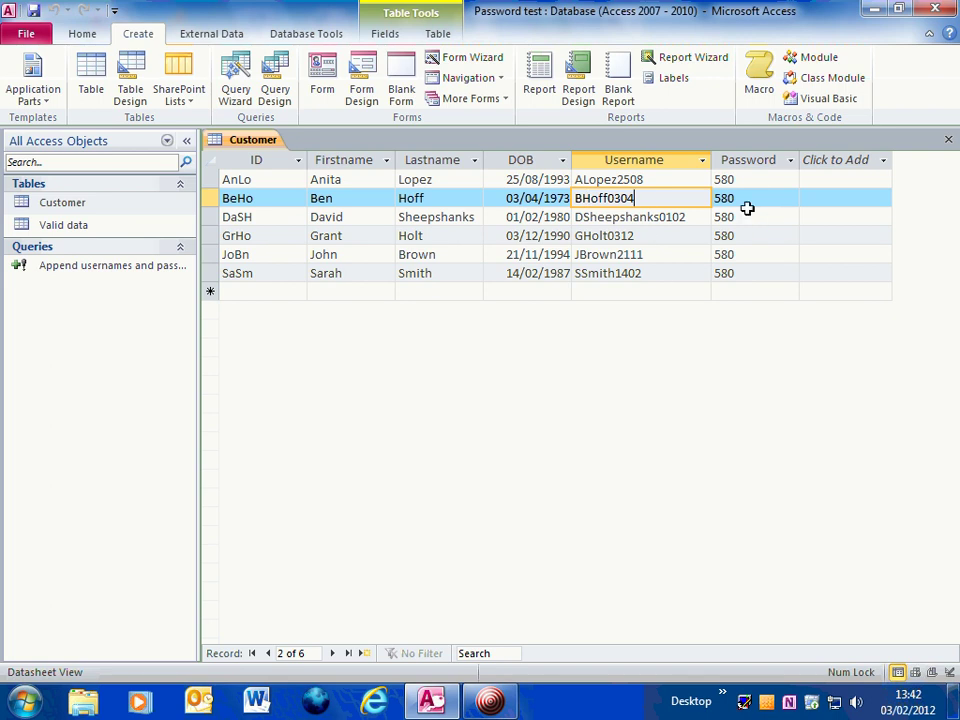
{"action": "left_click", "coordinate": [744, 177]}
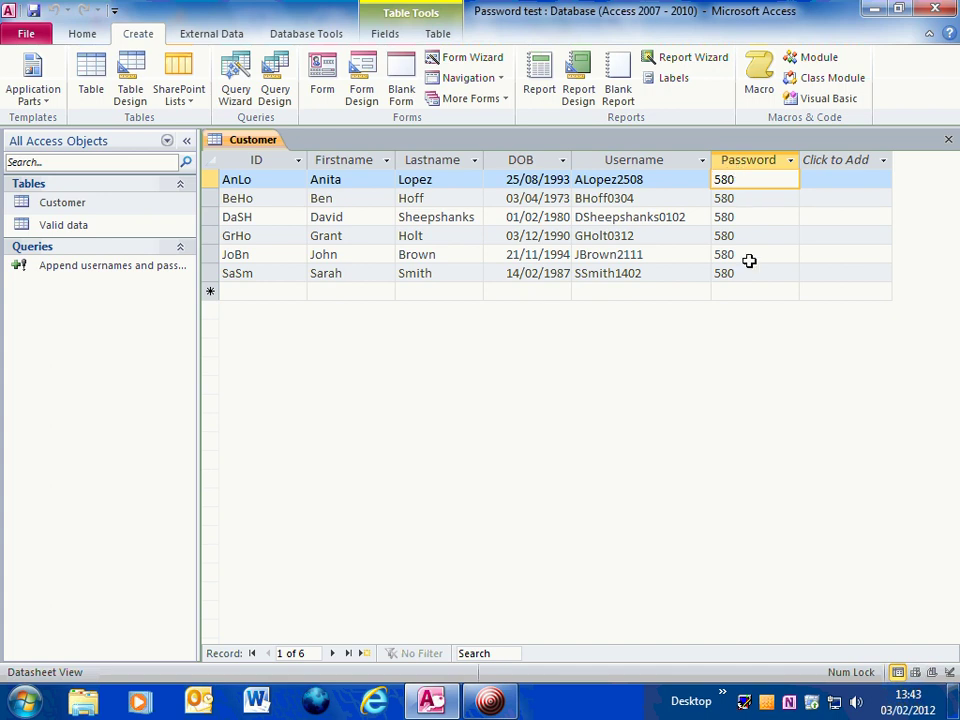
Delete all six records from the Customer table, and close the table
{"action": "left_click", "coordinate": [950, 145]}
{"action": "double_click", "coordinate": [45, 203]}
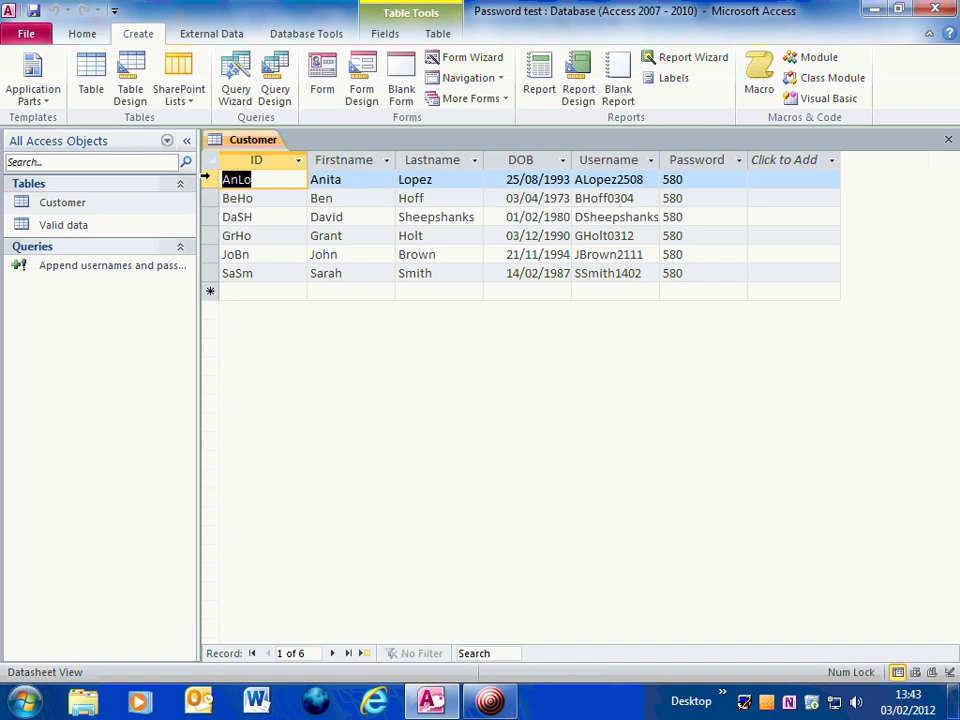
{"action": "left_click_drag", "start_coordinate": [210, 181], "coordinate": [225, 277]}
{"action": "key", "text": "Delete"}
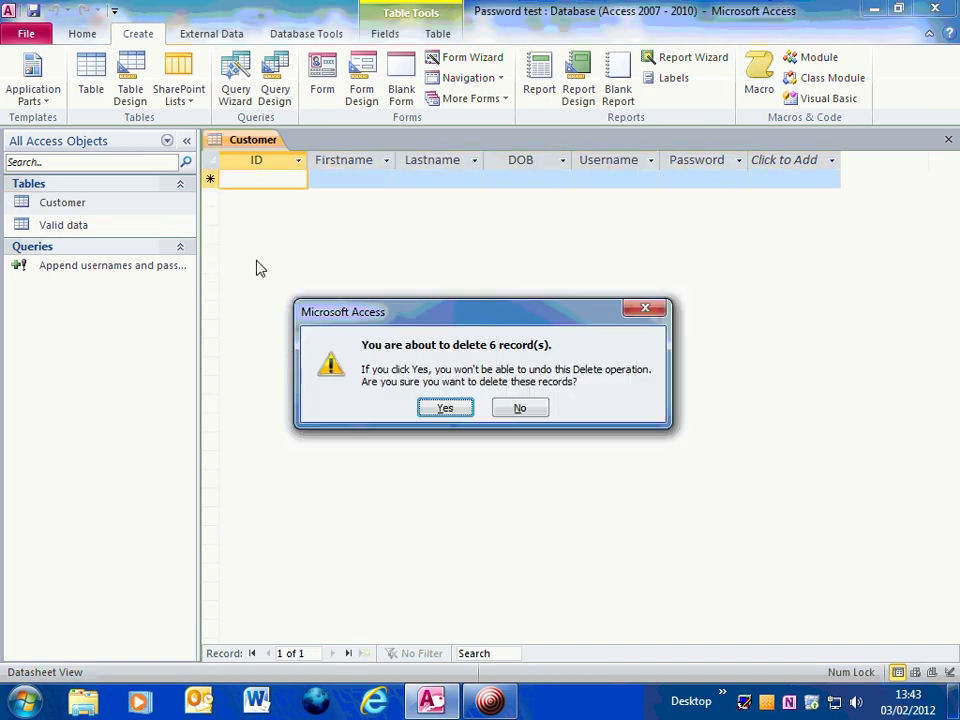
{"action": "left_click", "coordinate": [446, 408]}
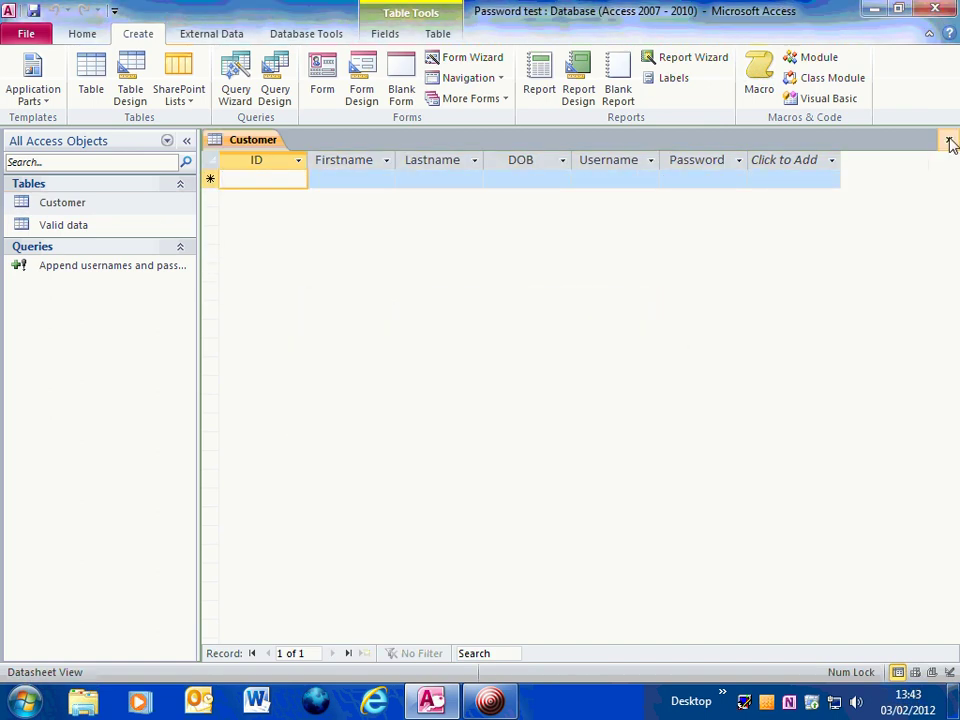
{"action": "left_click", "coordinate": [950, 143]}
In the append query's design, widen the Password column and multiply its random-number expression by (Format([DOB],"ddmm"))
{"action": "right_click", "coordinate": [100, 266]}
{"action": "left_click", "coordinate": [145, 301]}
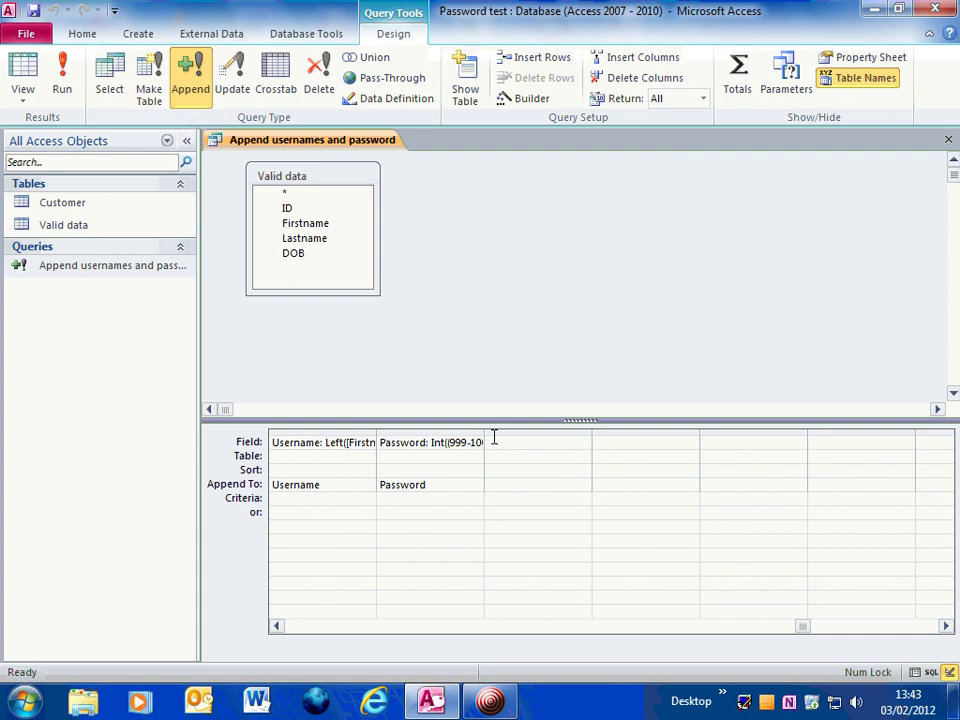
{"action": "left_click_drag", "start_coordinate": [484, 435], "coordinate": [828, 442]}
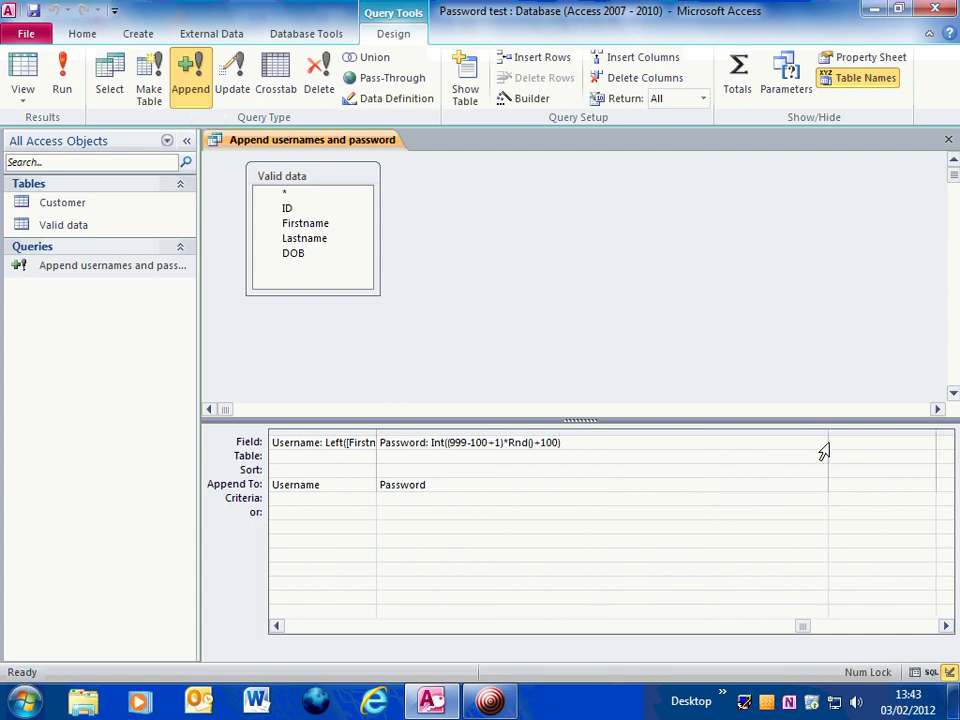
{"action": "left_click", "coordinate": [576, 442]}
{"action": "type", "text": "*("}
{"action": "type", "text": "Format([DOB]"}
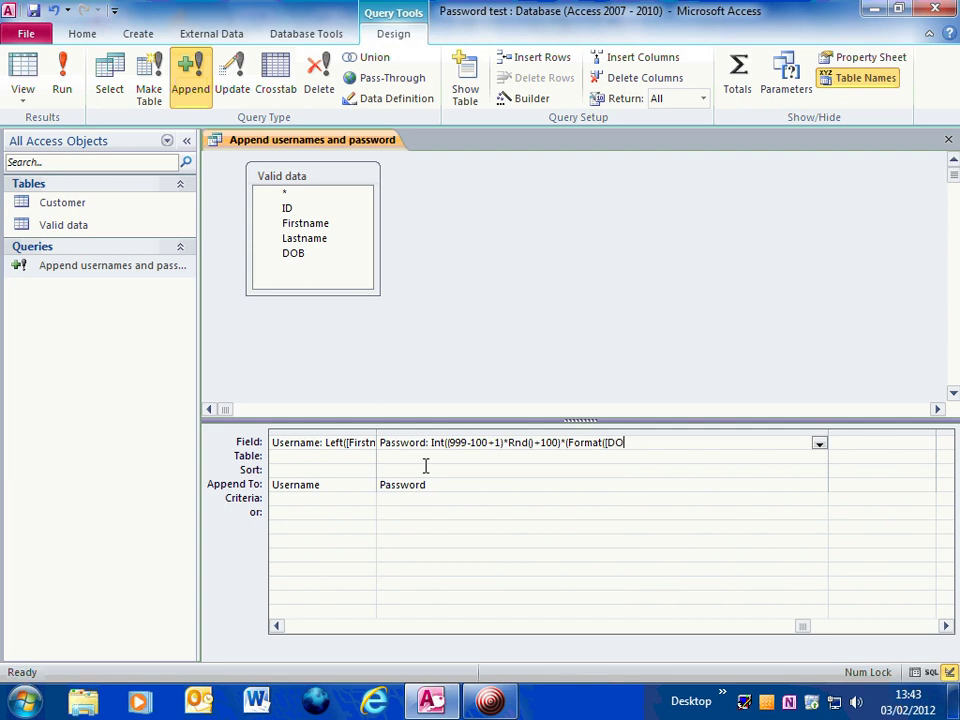
{"action": "type", "text": ",\"ddmm\"))"}
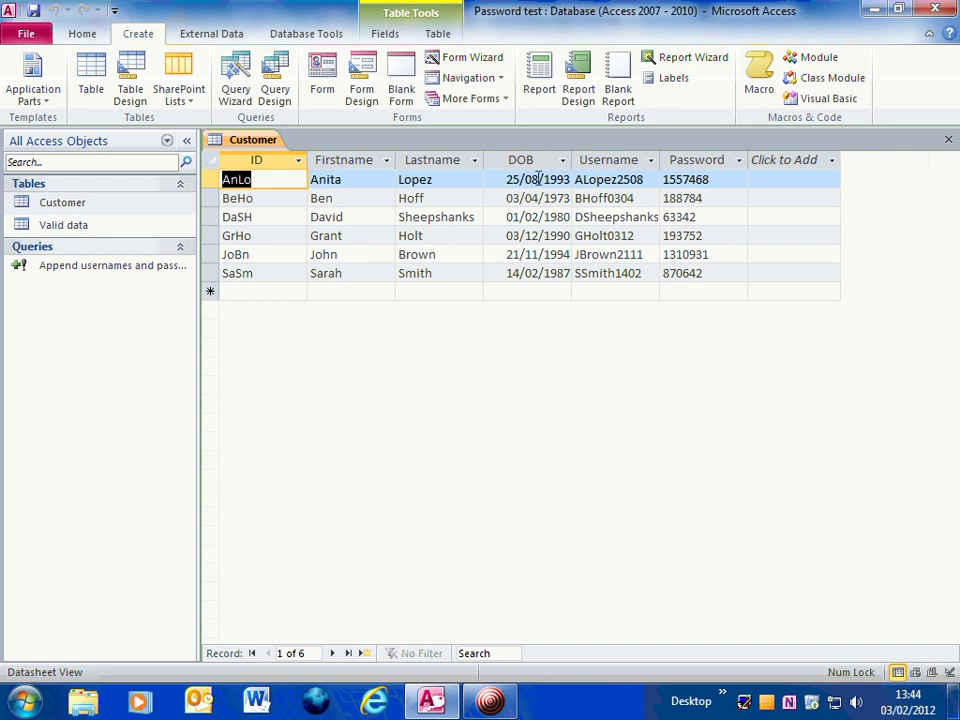
Examine the day and month in the Customer table's DOB field and compare the generated Password values across the records
{"action": "left_click_drag", "start_coordinate": [538, 179], "coordinate": [506, 179]}
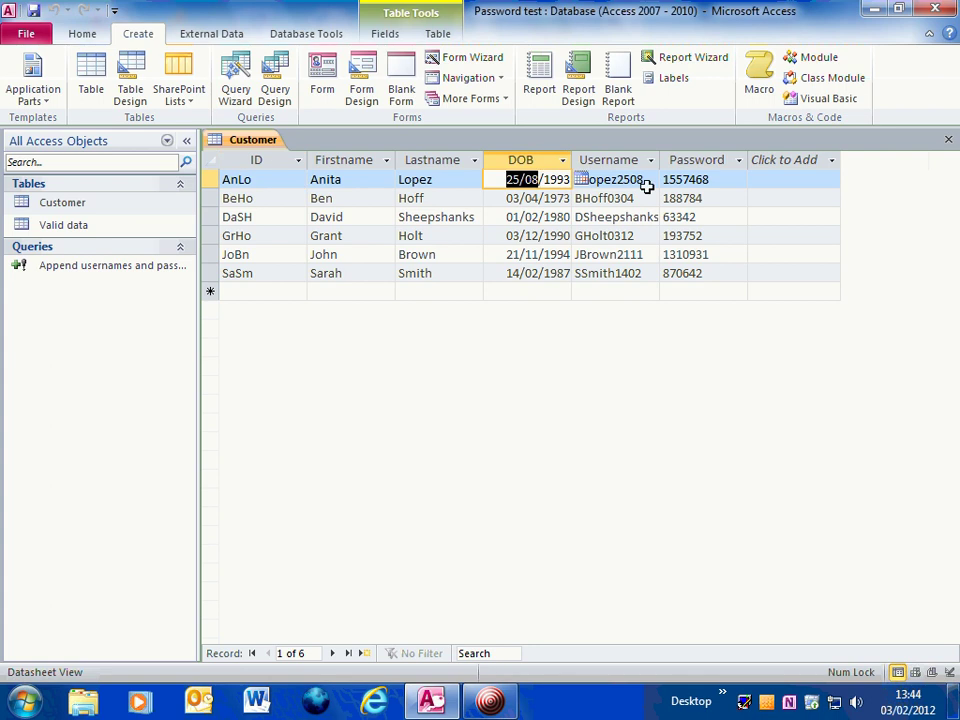
{"action": "left_click", "coordinate": [702, 198]}
{"action": "left_click", "coordinate": [703, 216]}
{"action": "left_click", "coordinate": [708, 236]}
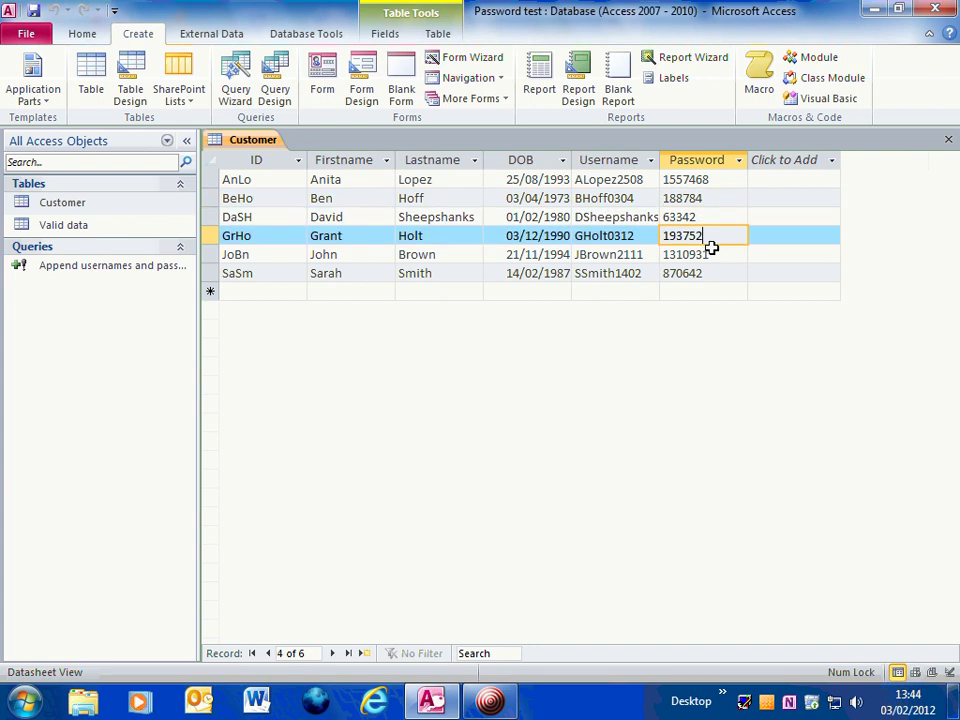
{"action": "left_click", "coordinate": [718, 255]}
{"action": "left_click", "coordinate": [718, 272]}
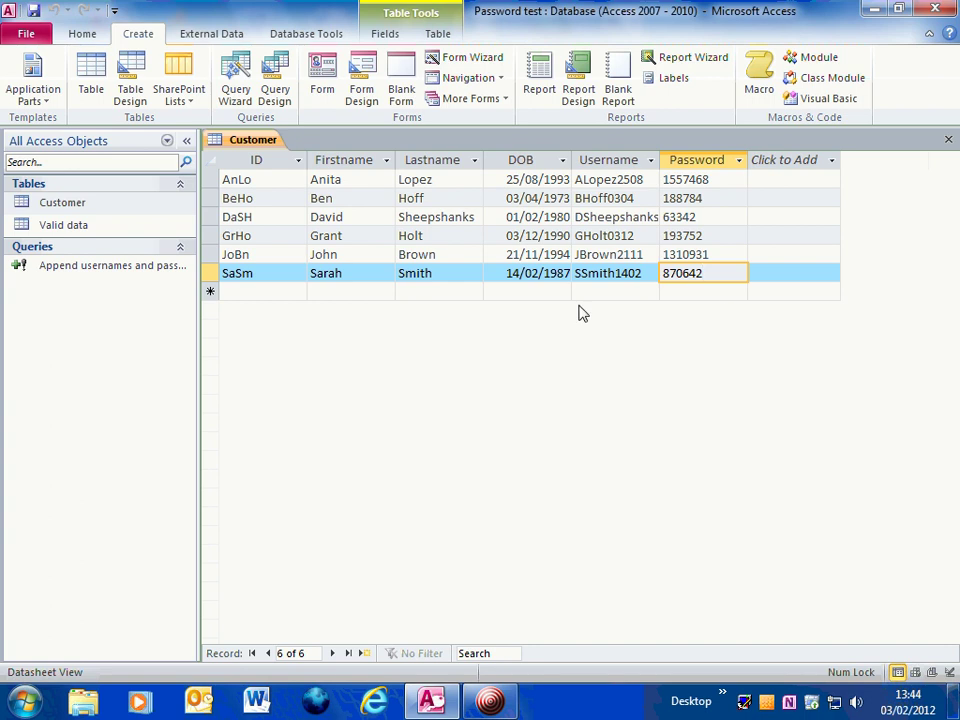
{"action": "left_click", "coordinate": [718, 254]}
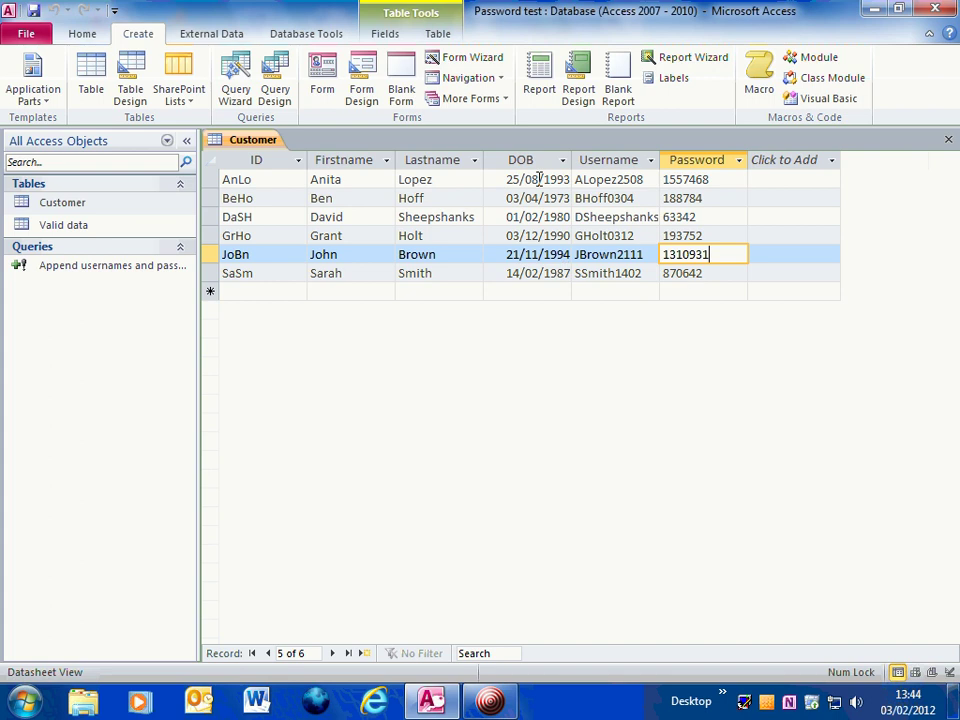